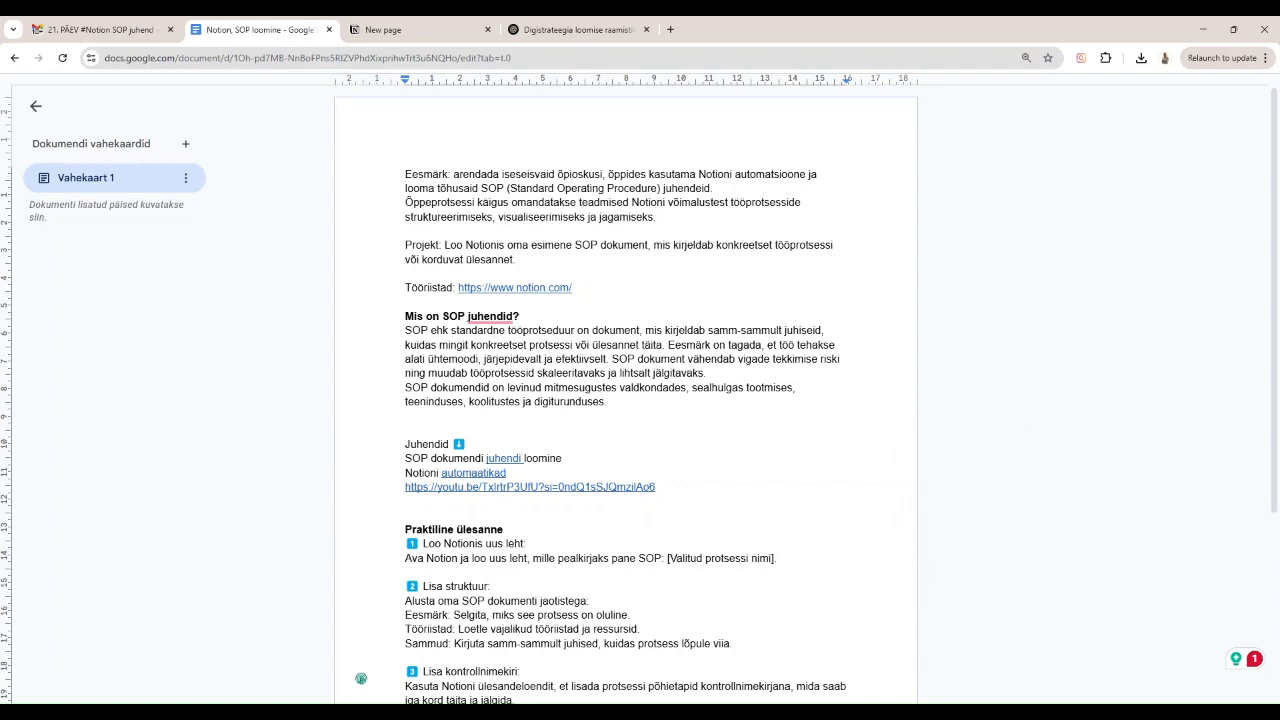
Read through the SOP assignment document, from the project description to the automation task in section 5.
{"action": "scroll", "coordinate": [625, 400], "scroll_direction": "down", "scroll_amount": 1}
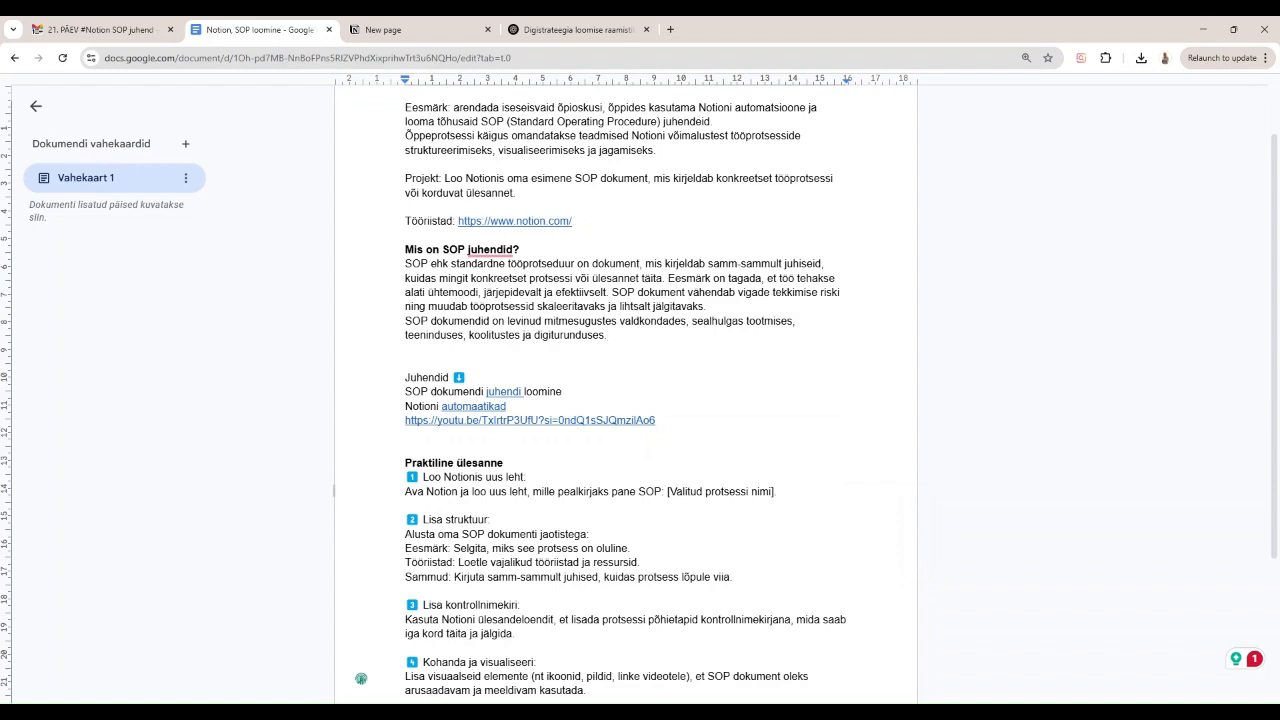
{"action": "scroll", "coordinate": [625, 400], "scroll_direction": "down", "scroll_amount": 2}
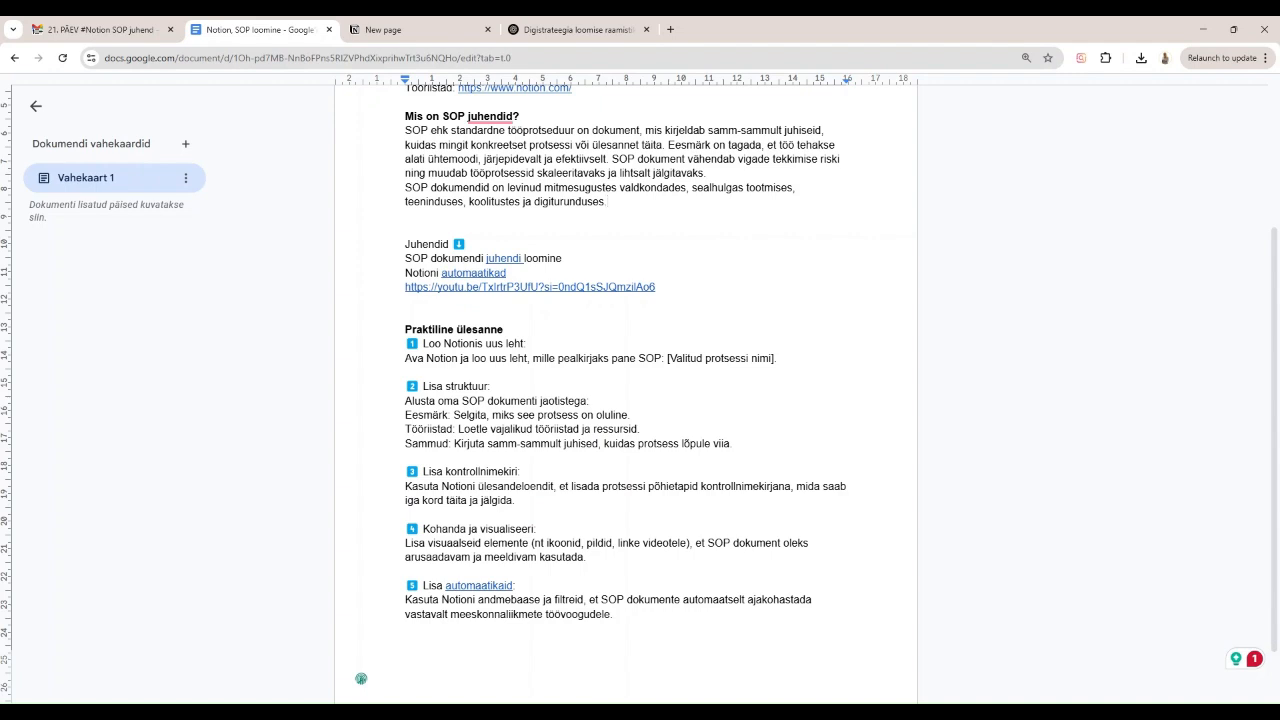
{"action": "scroll", "coordinate": [625, 380], "scroll_direction": "down", "scroll_amount": 1}
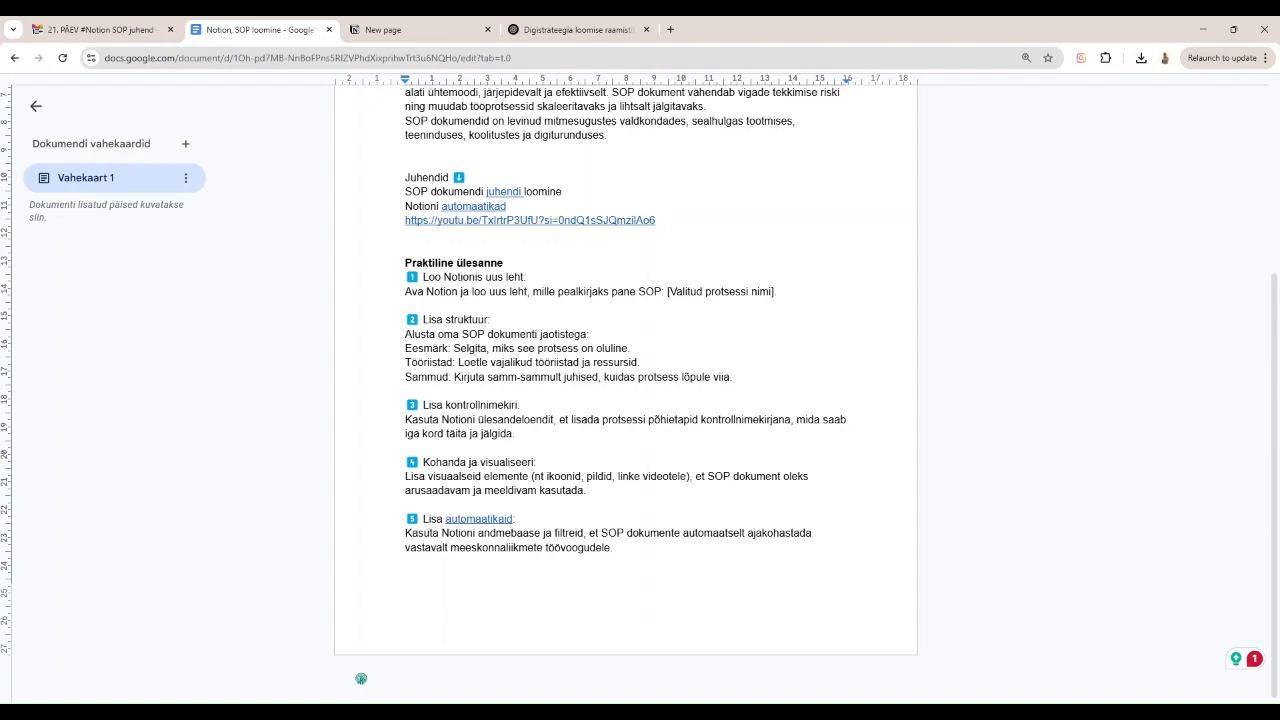
Switch to the empty Notion page and title it SOP.
{"action": "key", "text": "ctrl+Tab"}
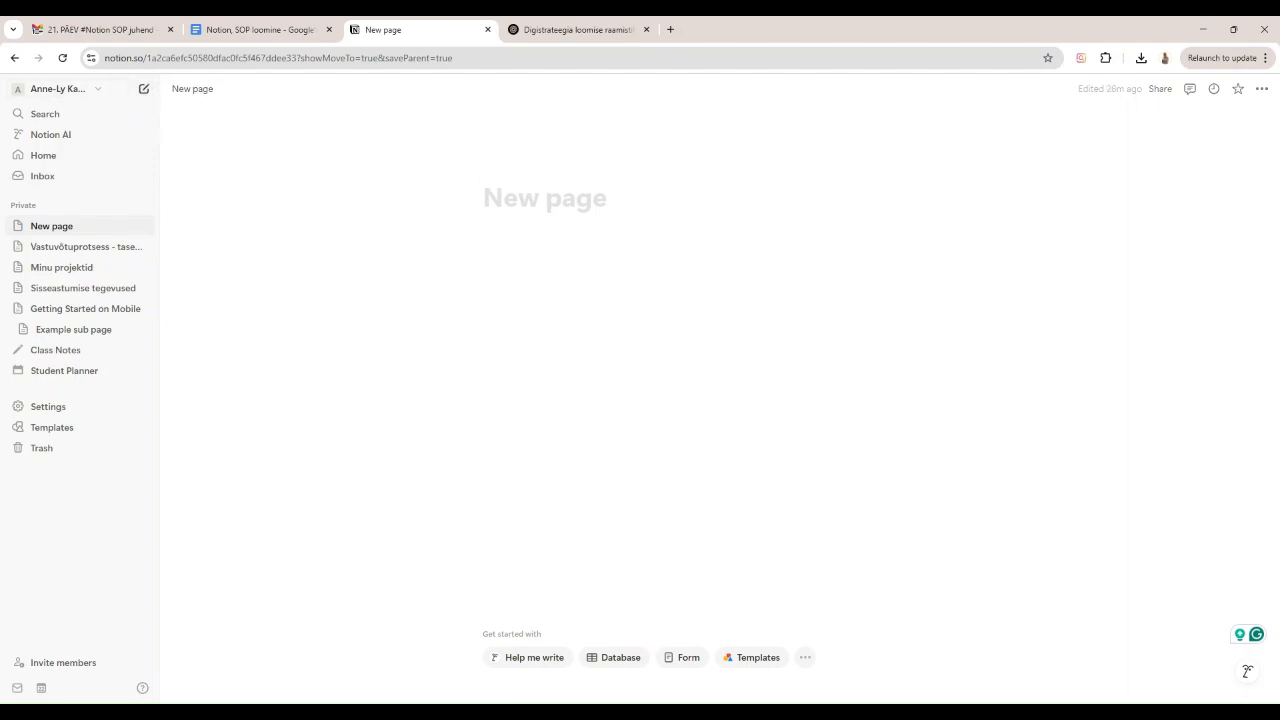
{"action": "type", "text": "SOP"}
{"action": "key", "text": "Return"}
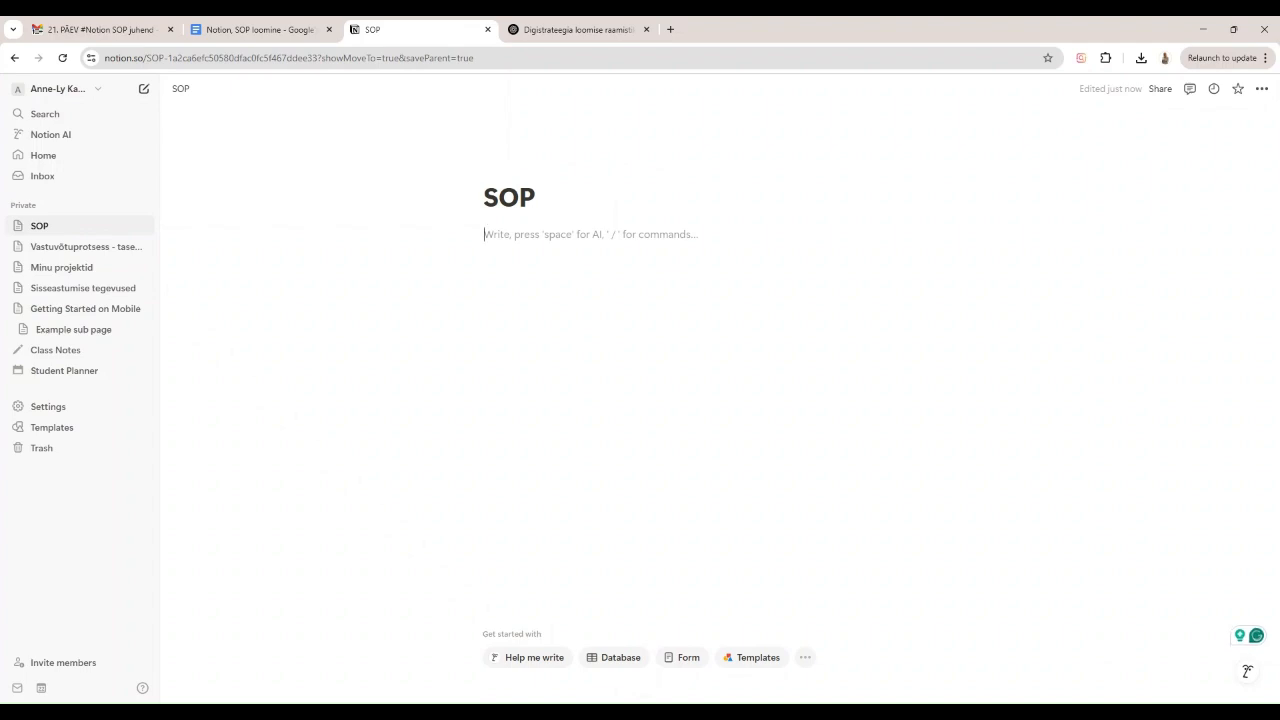
Copy the "Askly juturoboti projekt kodulehele" section, with its goal and four implementation stages, from the ChatGPT conversation into the Notion SOP page.
{"action": "left_click", "coordinate": [585, 32]}
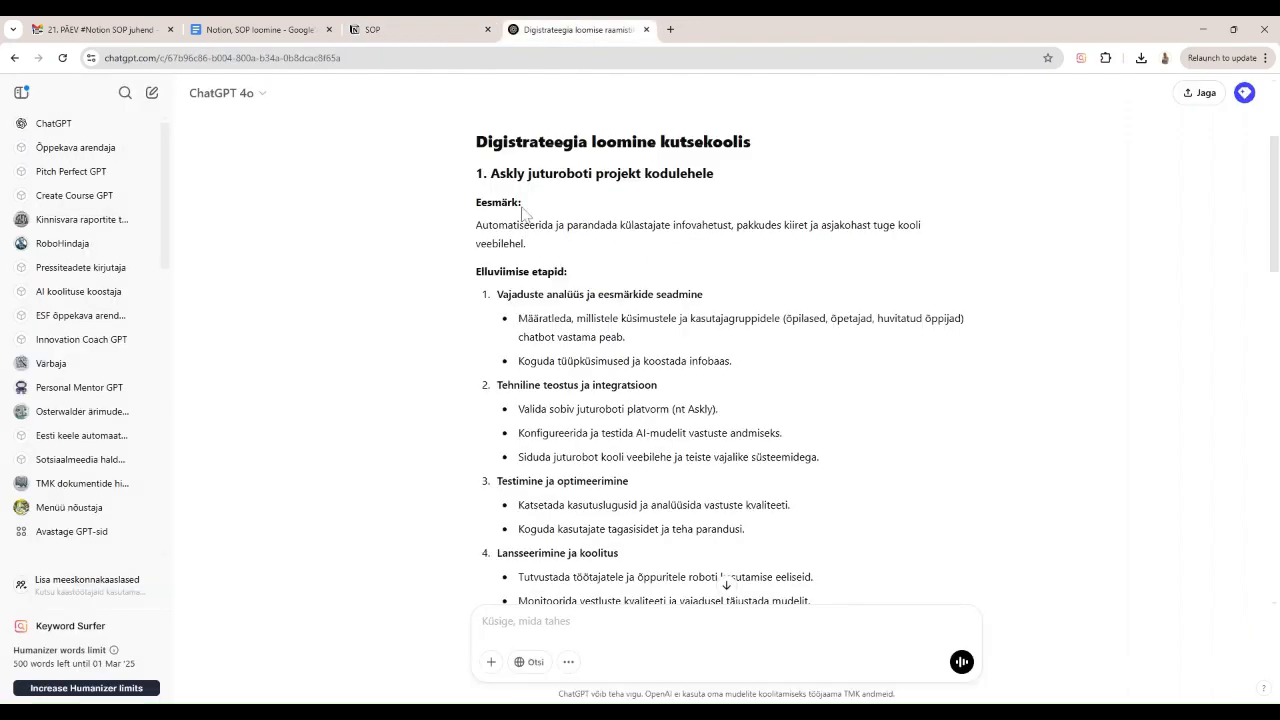
{"action": "left_click_drag", "start_coordinate": [490, 173], "coordinate": [536, 225]}
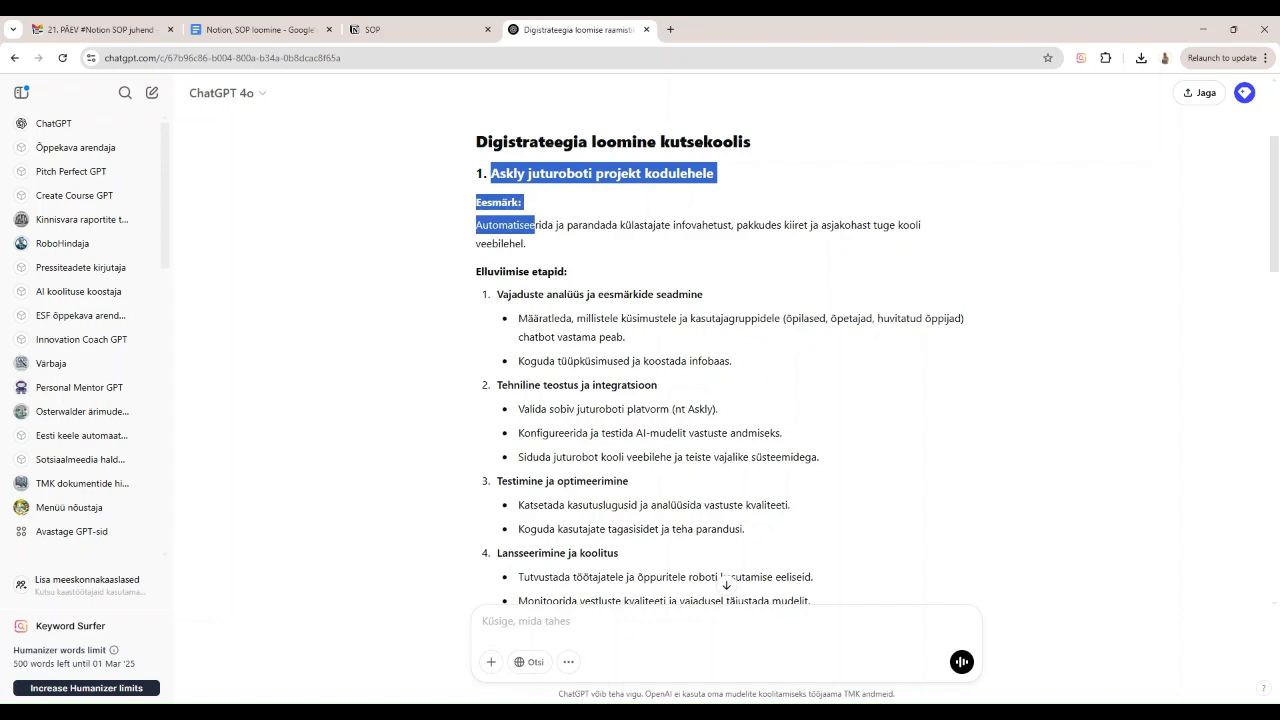
{"action": "left_click_drag", "start_coordinate": [536, 225], "coordinate": [895, 470]}
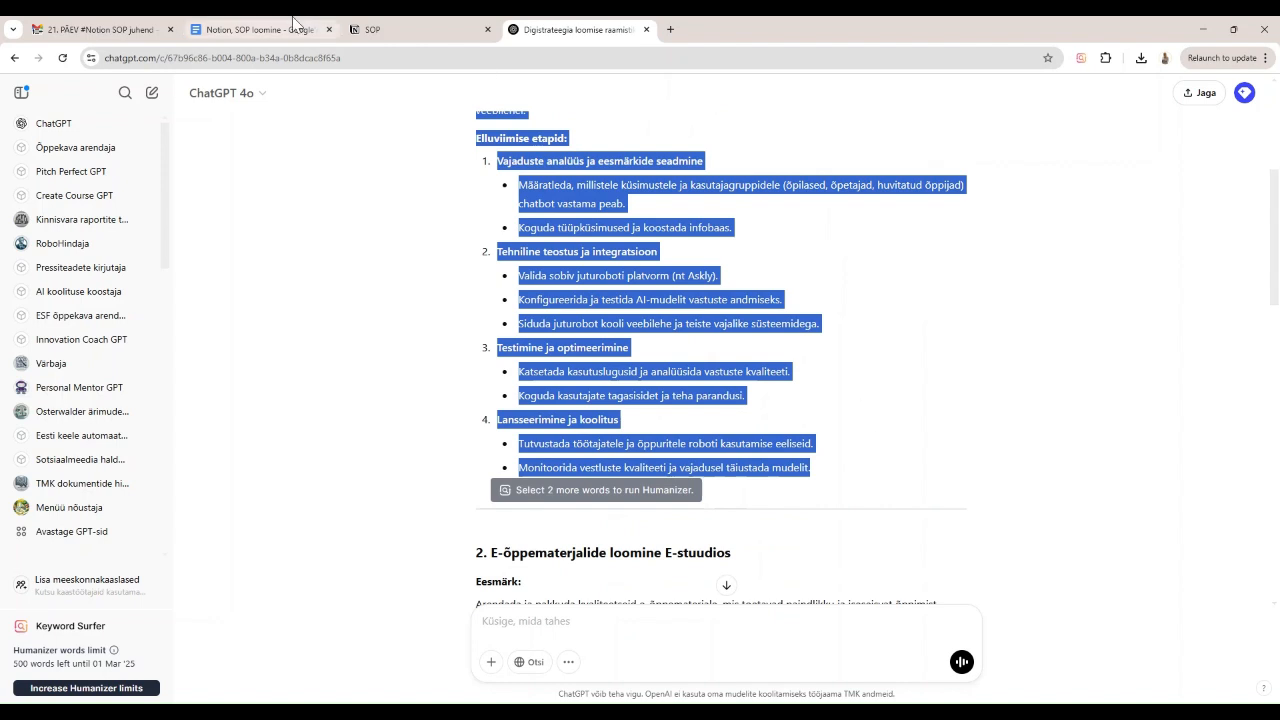
{"action": "left_click", "coordinate": [389, 32]}
{"action": "type", "text": "Askly juturoboti projekt kodulehele Eesmärk: Automatiseerida ja parandada külastajate infovahetust, pakkudes kiiret ja asjakohast tuge kooli veebilehel. Elluviimise etapid: Vajaduste analüüs ja eesmärkide seadmine Määratleda, millistele küsimustele ja kasutajagruppidele (õpilased, õpetajad, huvitatud õppijad) chatbot vastama peab. Koguda tüüpküsimused ja koostada infobaas. Tehniline teostus ja integratsioon Valida sobiv juturoboti platvorm (nt Askly). Konfigureerida ja testida AI-mudelit vastuste andmiseks. Siduda juturobot kooli veebilehe ja teiste vajalike süsteemidega. Testimine ja optimeerimine Katsetada kasutuslugusid ja analüüsida vastuste kvaliteeti. Koguda kasutajate tagasisidet ja teha parandusi. Lansseerimine ja koolitus Tutvustada töötajatele ja õppuritele roboti kasutamise eeliseid. Monitoorida vestluste kvaliteeti ja vajadusel täiustada mudelit."}
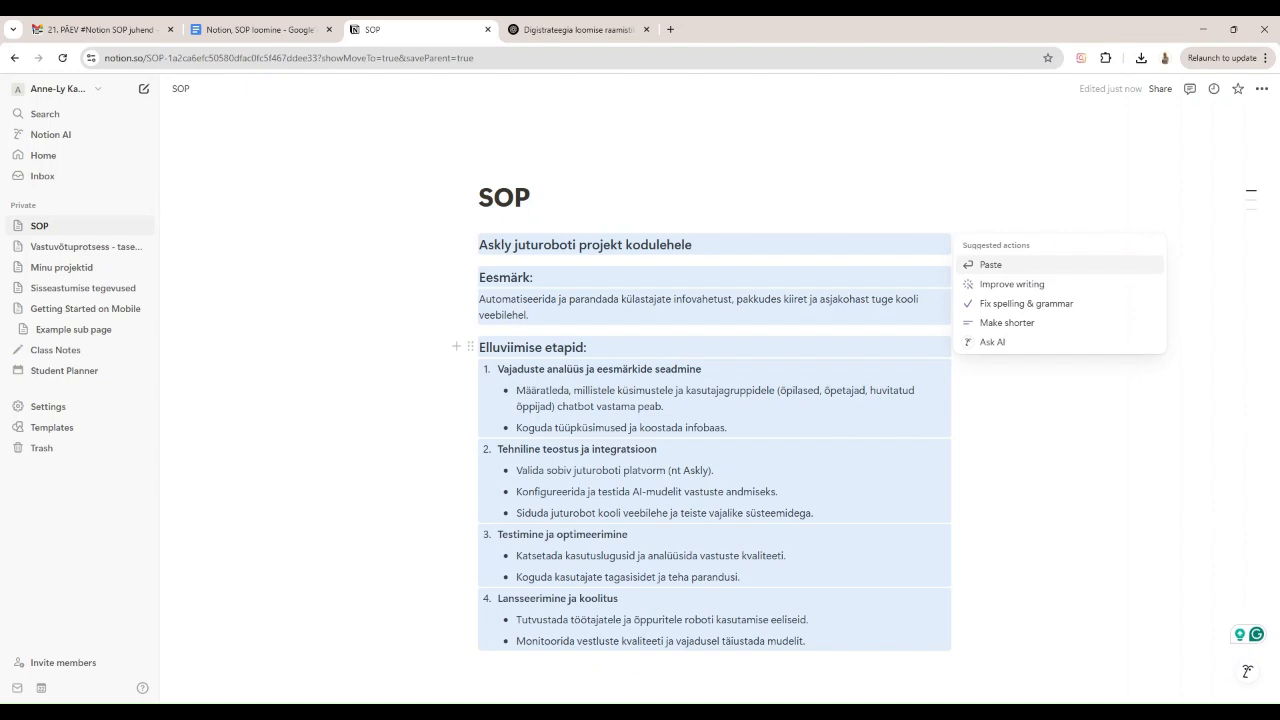
Improve the writing of the pasted Askly project text with Notion AI and accept the suggested changes.
{"action": "left_click", "coordinate": [1012, 286]}
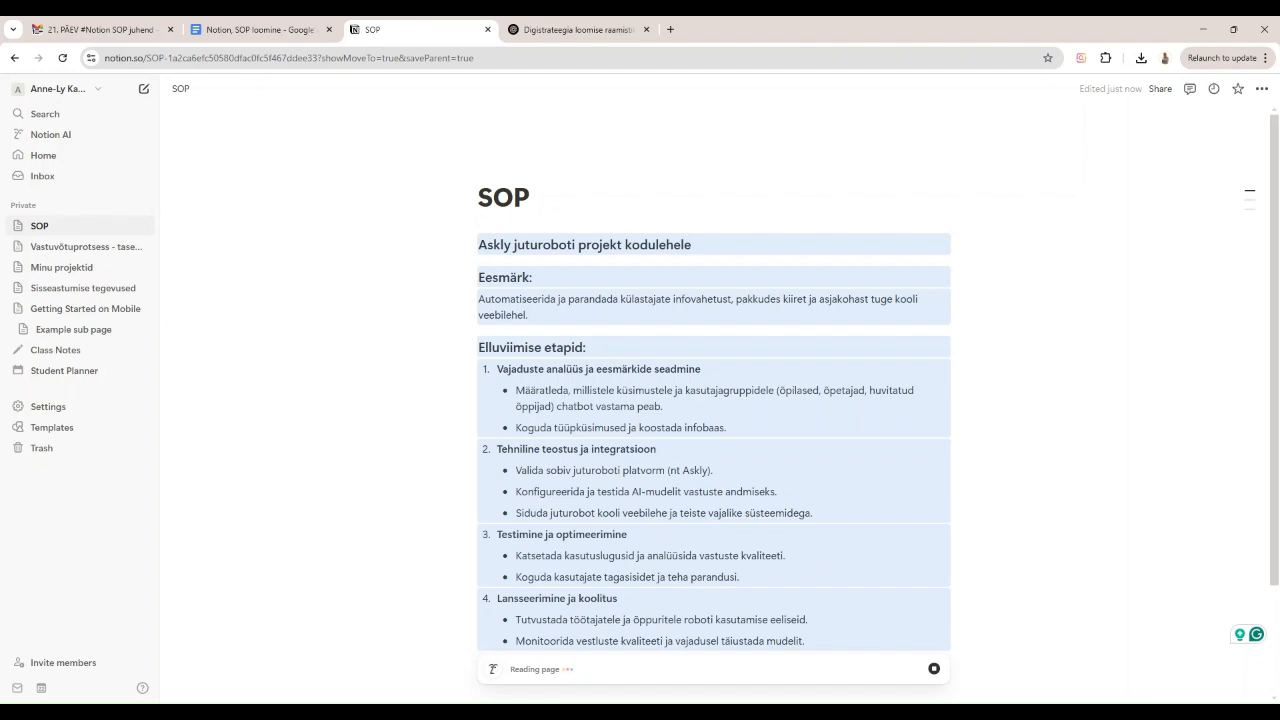
{"action": "scroll", "coordinate": [714, 400], "scroll_direction": "down", "scroll_amount": 2}
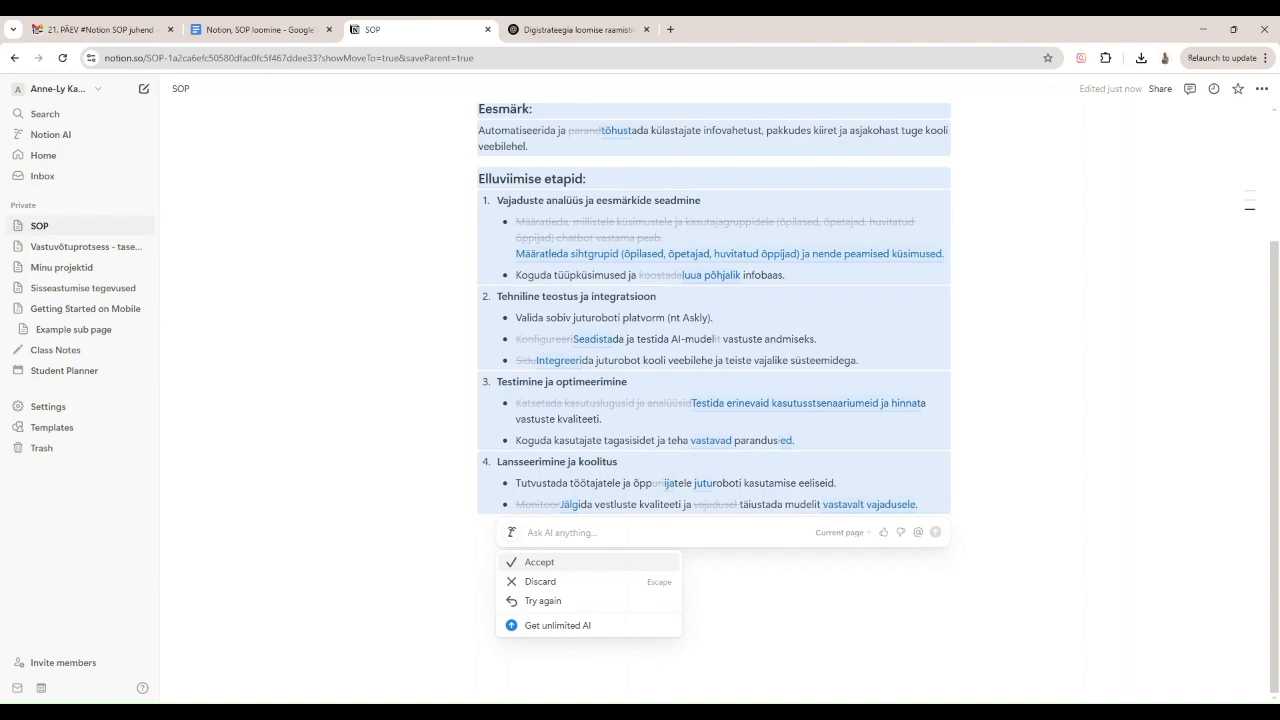
{"action": "left_click", "coordinate": [527, 564]}
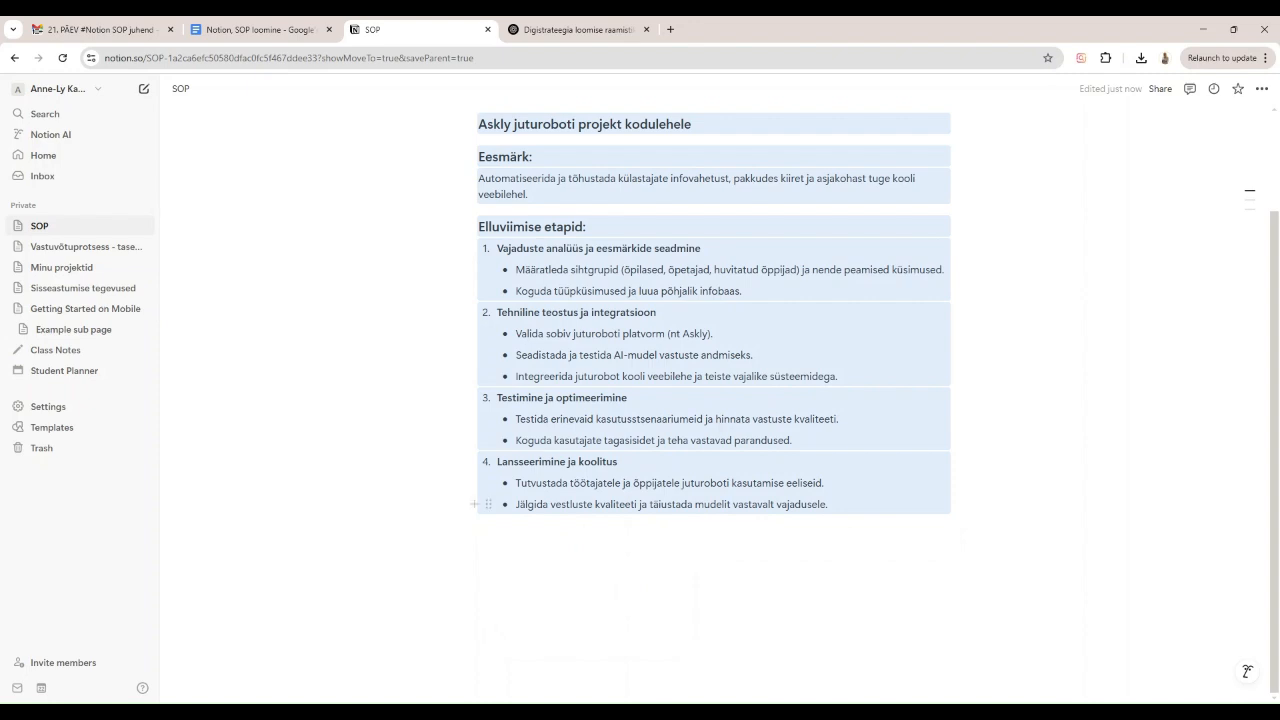
{"action": "scroll", "coordinate": [714, 350], "scroll_direction": "up", "scroll_amount": 1}
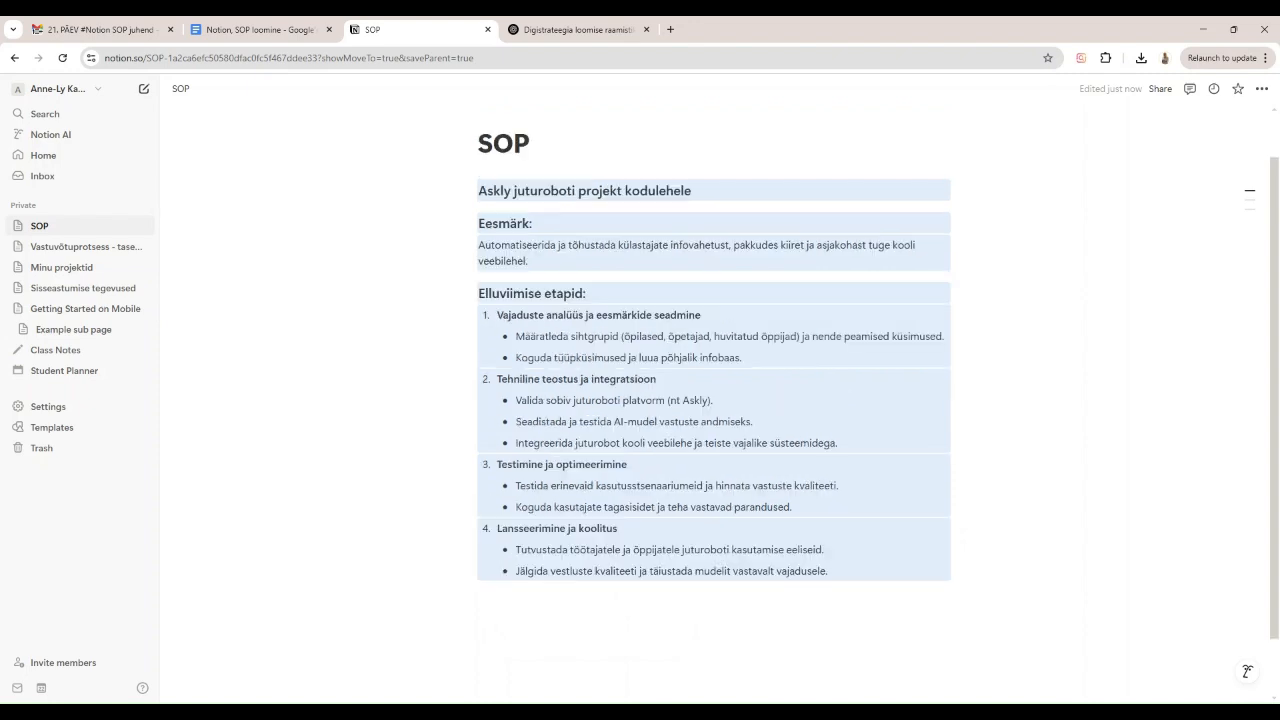
{"action": "left_click", "coordinate": [585, 592]}
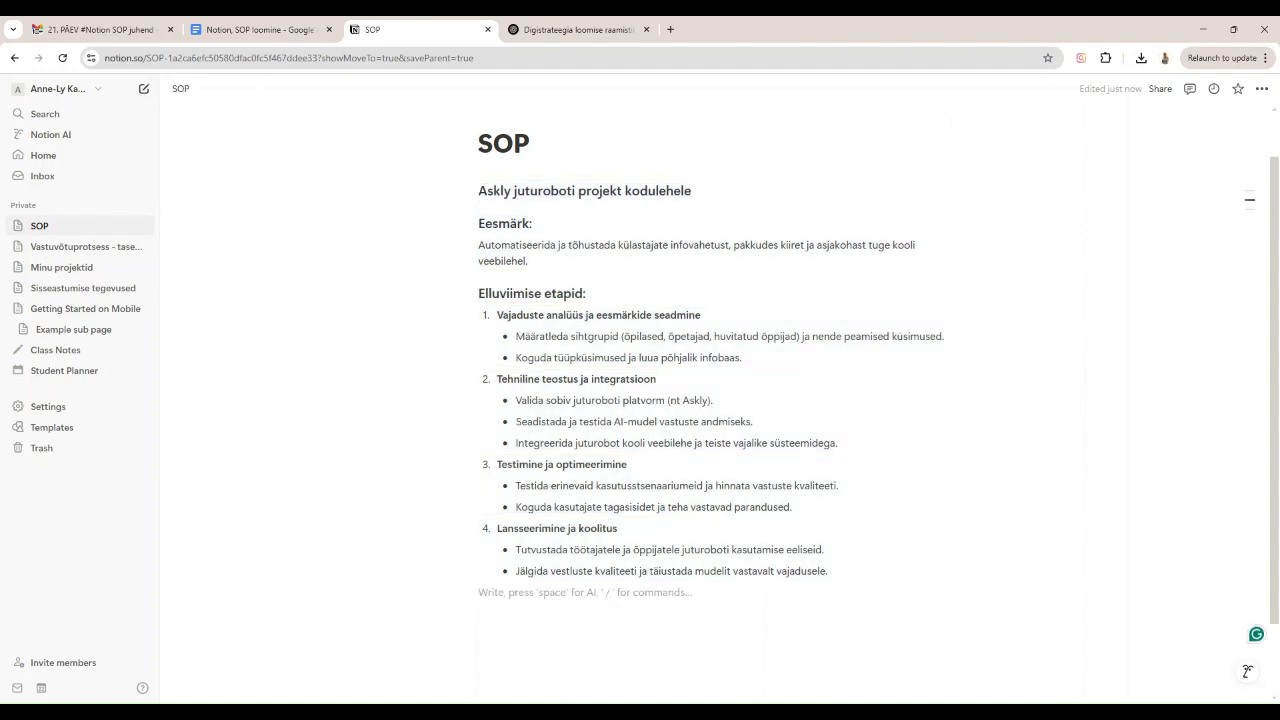
Add the line "Kontrollnimekiri" below the last implementation stage and turn it into a Heading 1.
{"action": "scroll", "coordinate": [714, 400], "scroll_direction": "down", "scroll_amount": 1}
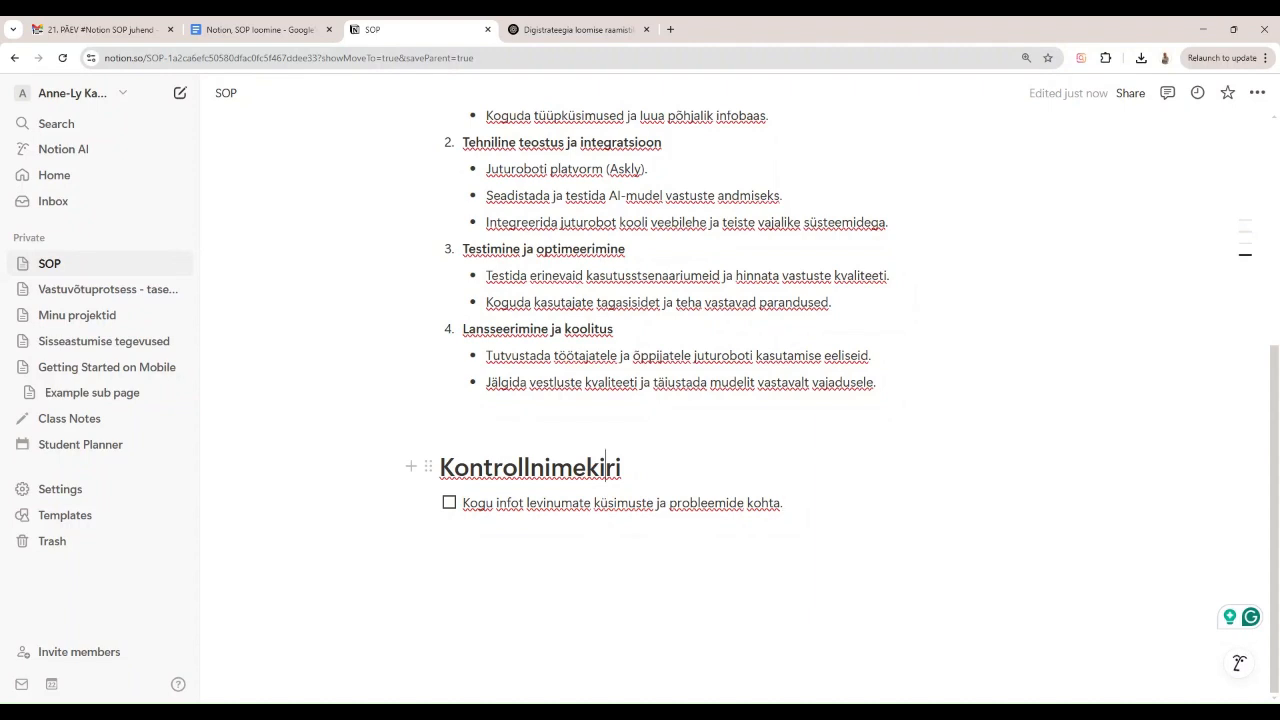
{"action": "left_click", "coordinate": [441, 409]}
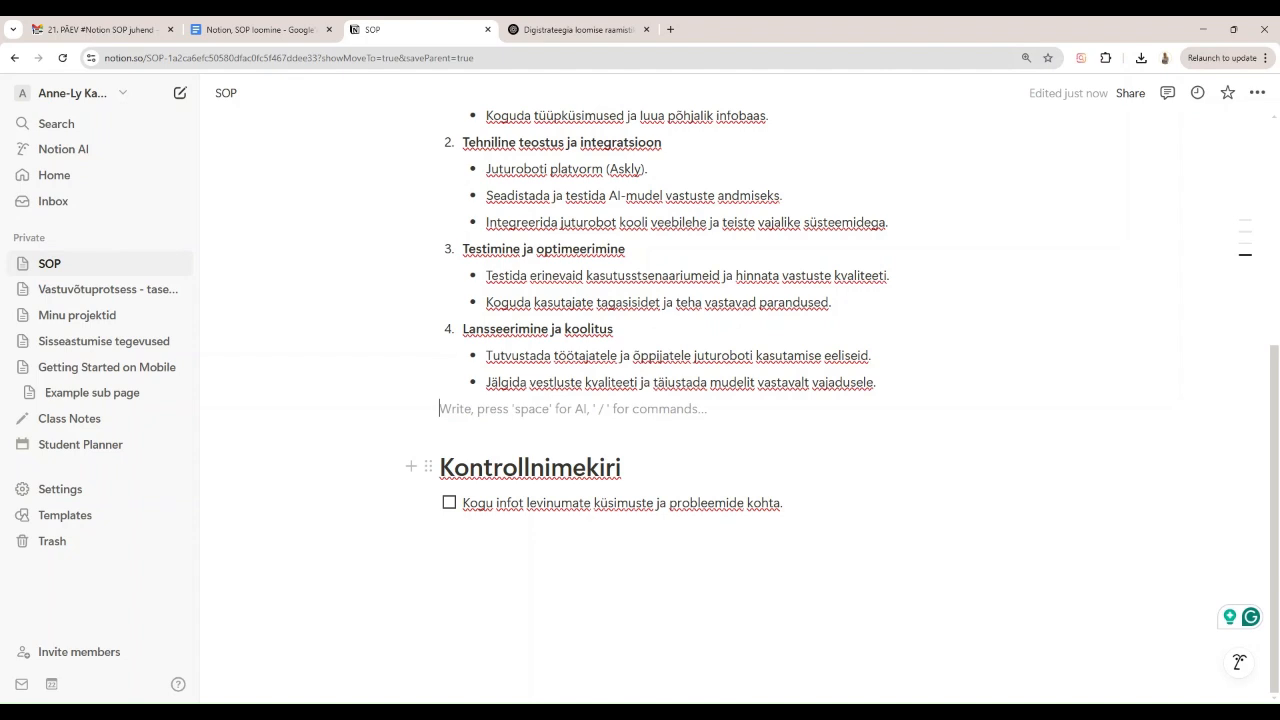
{"action": "key", "text": "Return"}
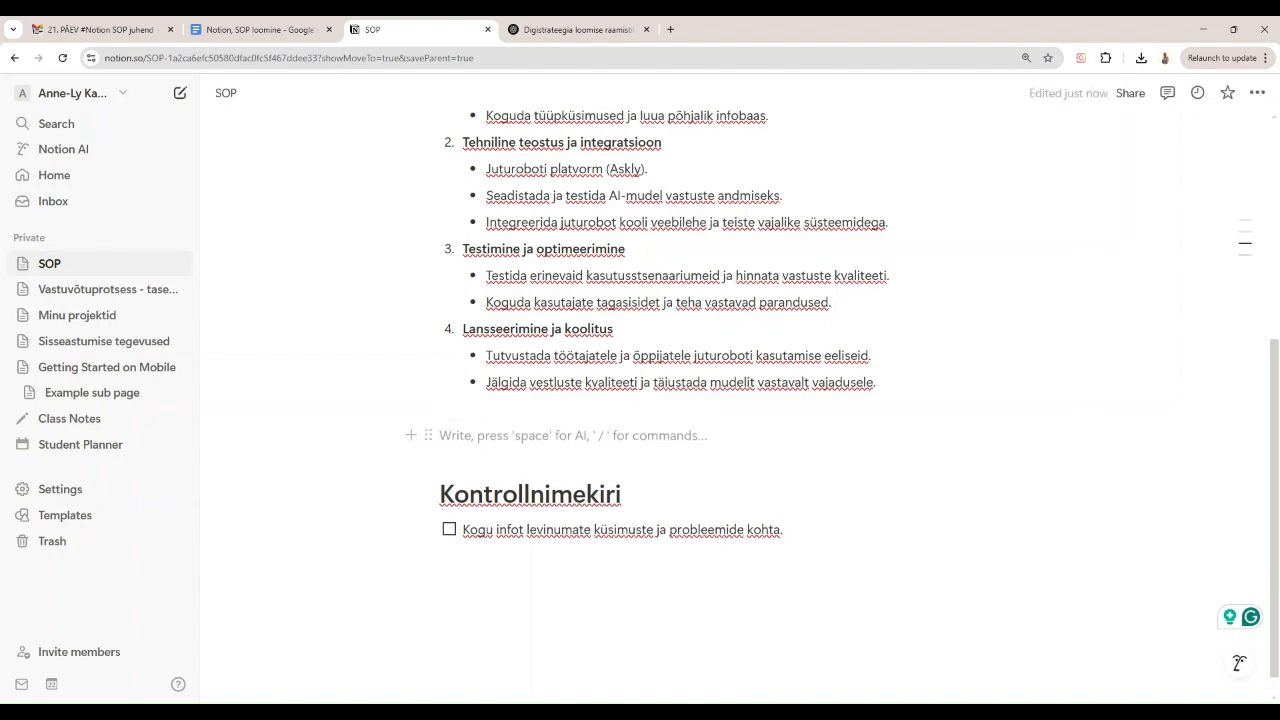
{"action": "type", "text": "Kontr"}
{"action": "type", "text": "ollnimekiri"}
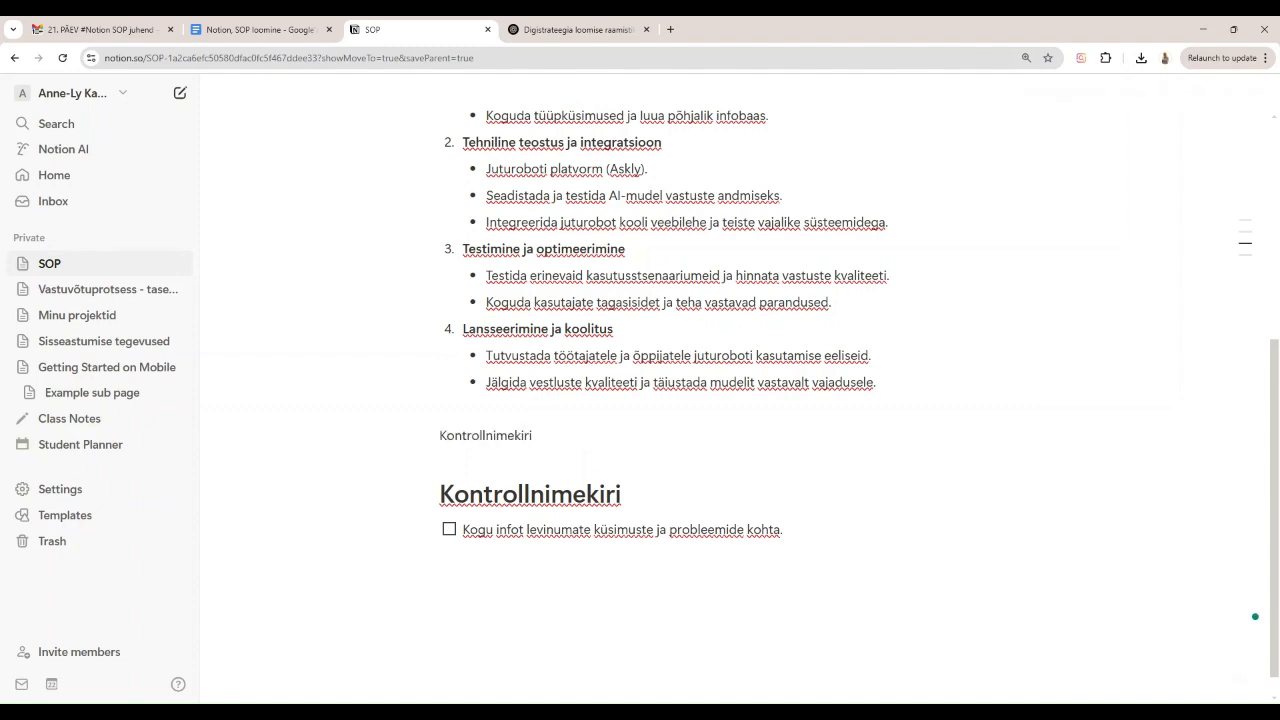
{"action": "double_click", "coordinate": [485, 435]}
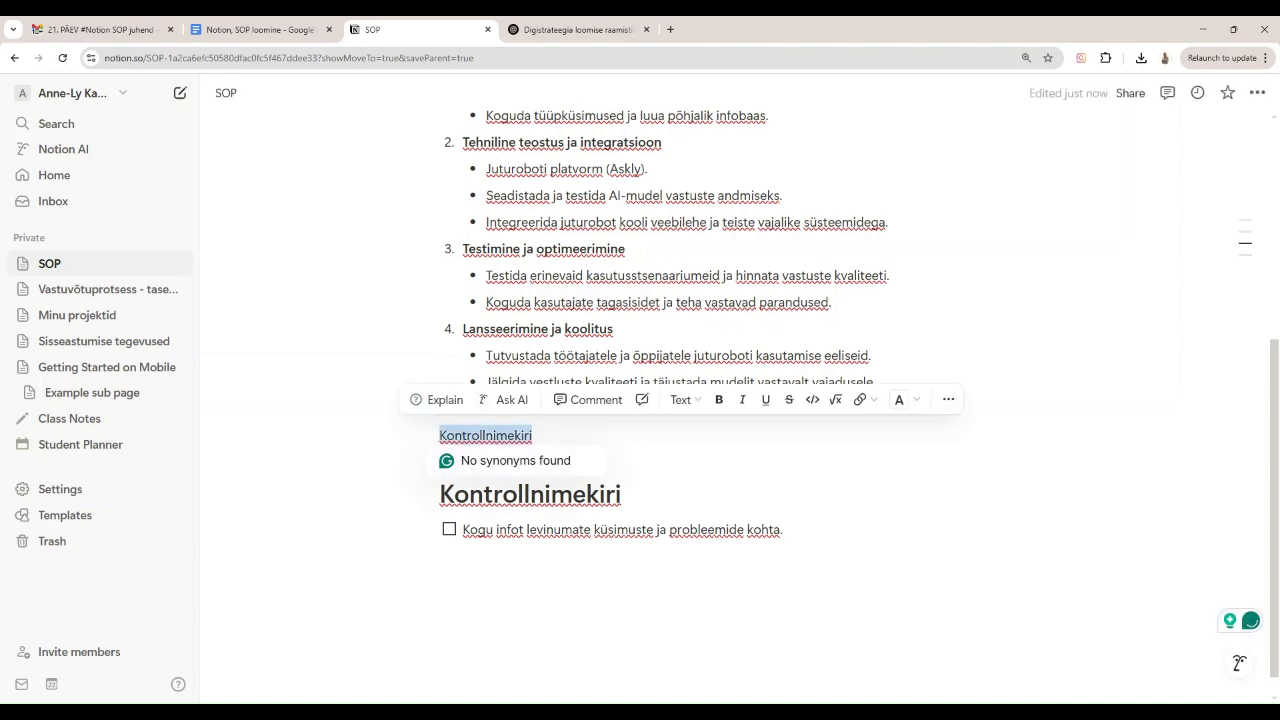
{"action": "left_click", "coordinate": [698, 402]}
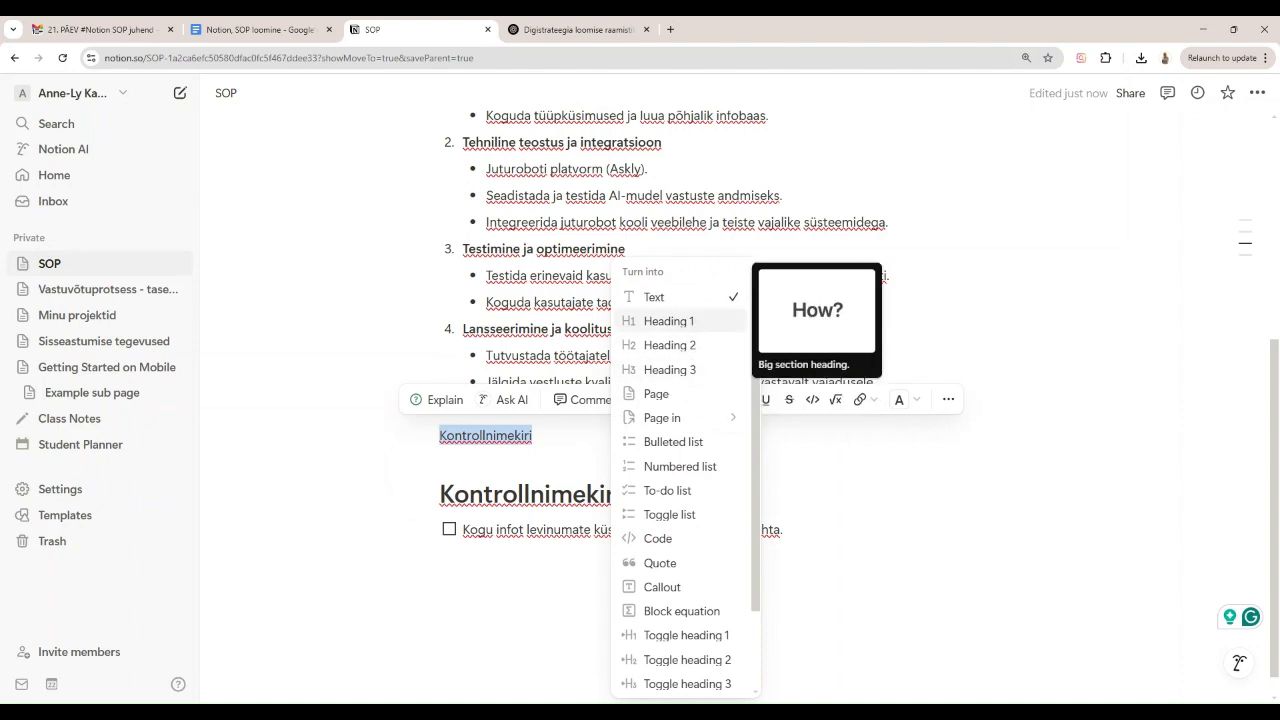
{"action": "left_click", "coordinate": [689, 322]}
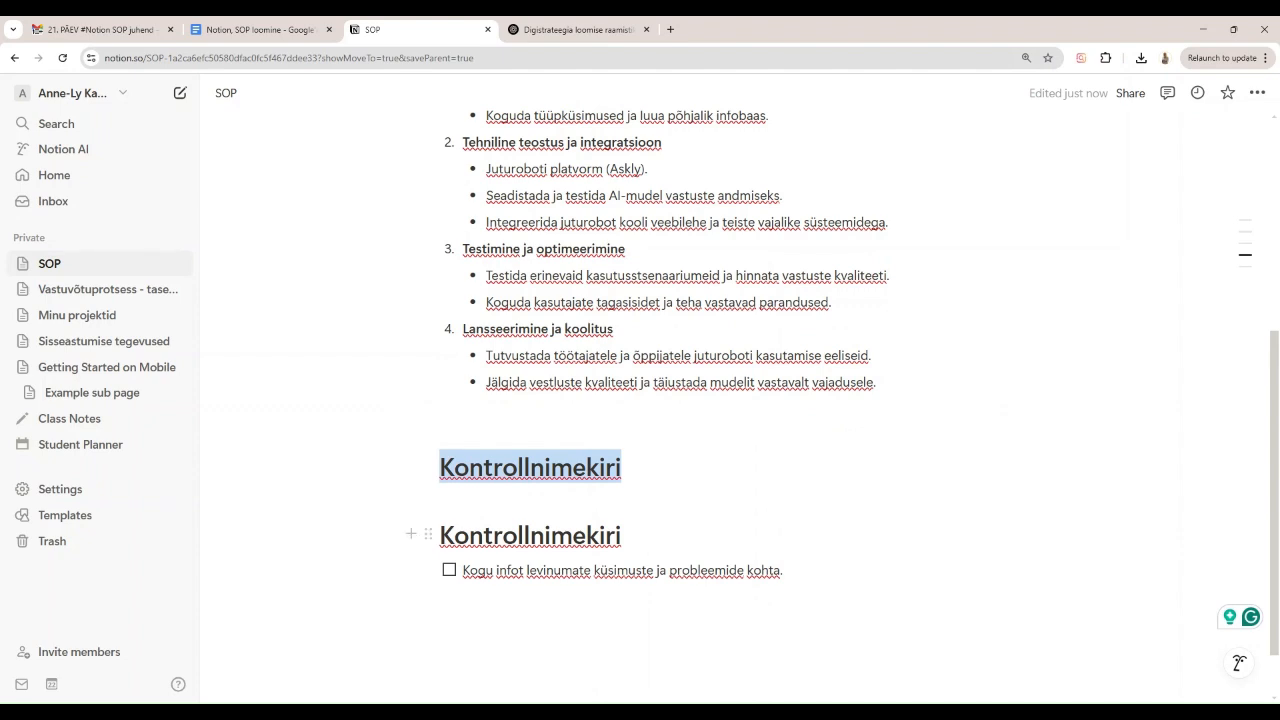
Delete the text of the duplicate lower "Kontrollnimekiri" heading and reset that block to plain text.
{"action": "left_click", "coordinate": [518, 535]}
{"action": "left_click_drag", "start_coordinate": [440, 535], "coordinate": [621, 535]}
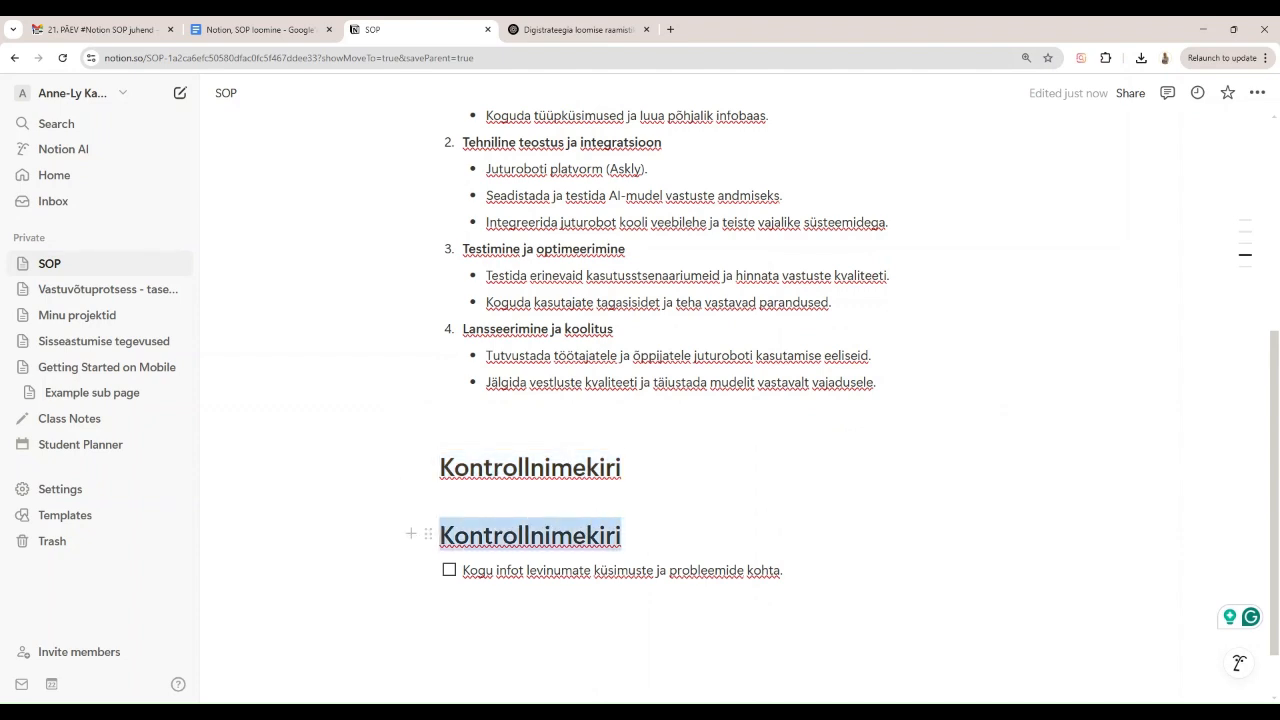
{"action": "key", "text": "BackSpace"}
{"action": "key", "text": "BackSpace"}
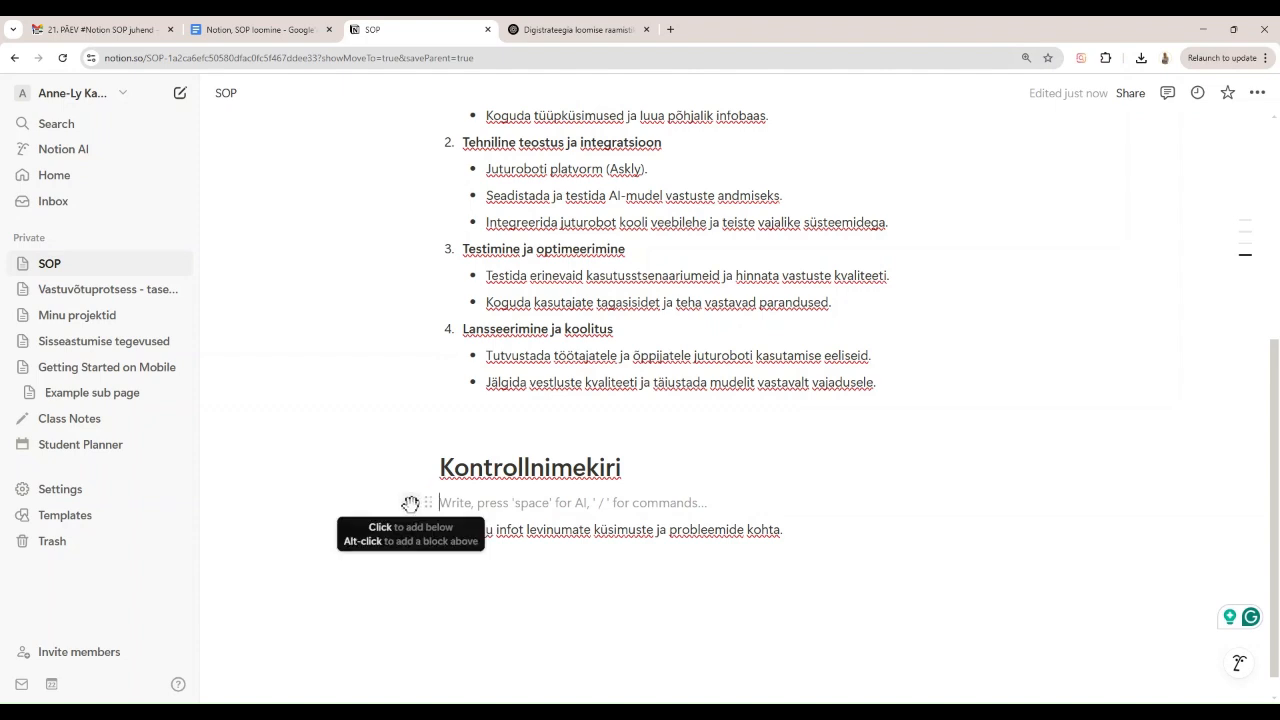
Insert an empty to-do item directly under the Kontrollnimekiri heading and another one after the existing checklist item.
{"action": "left_click", "coordinate": [410, 503]}
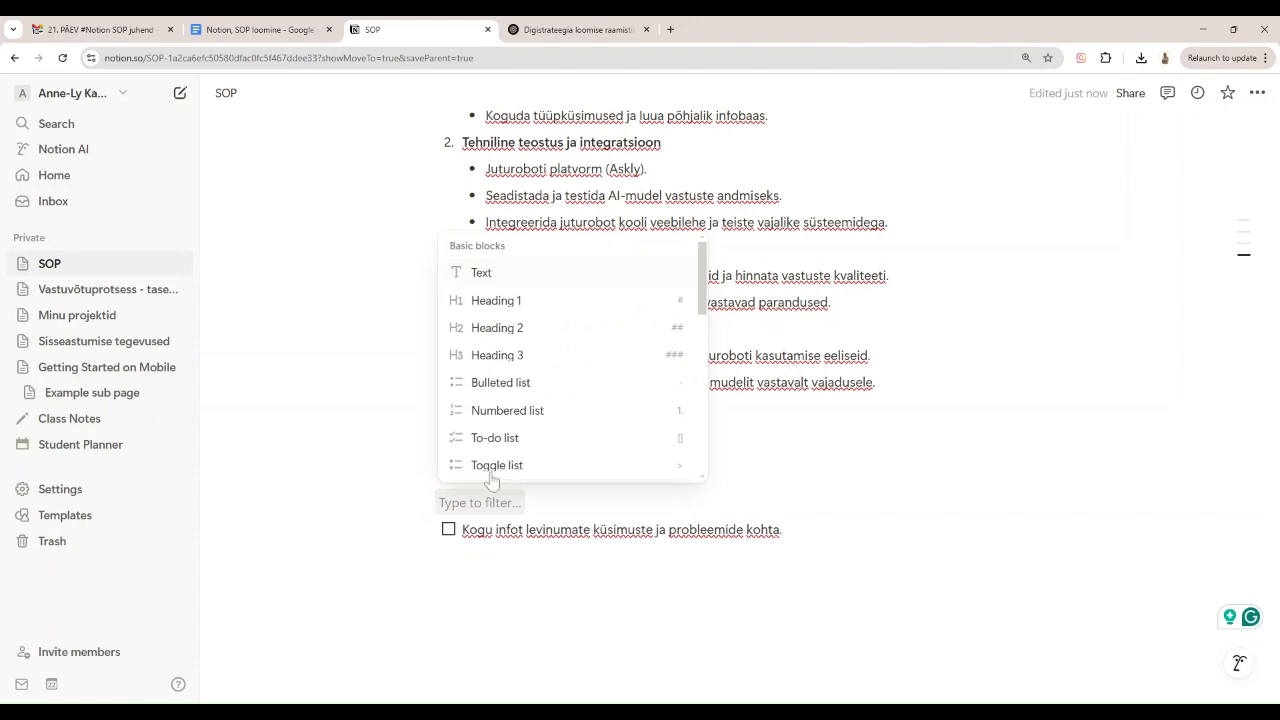
{"action": "scroll", "coordinate": [512, 440], "scroll_direction": "down", "scroll_amount": 3}
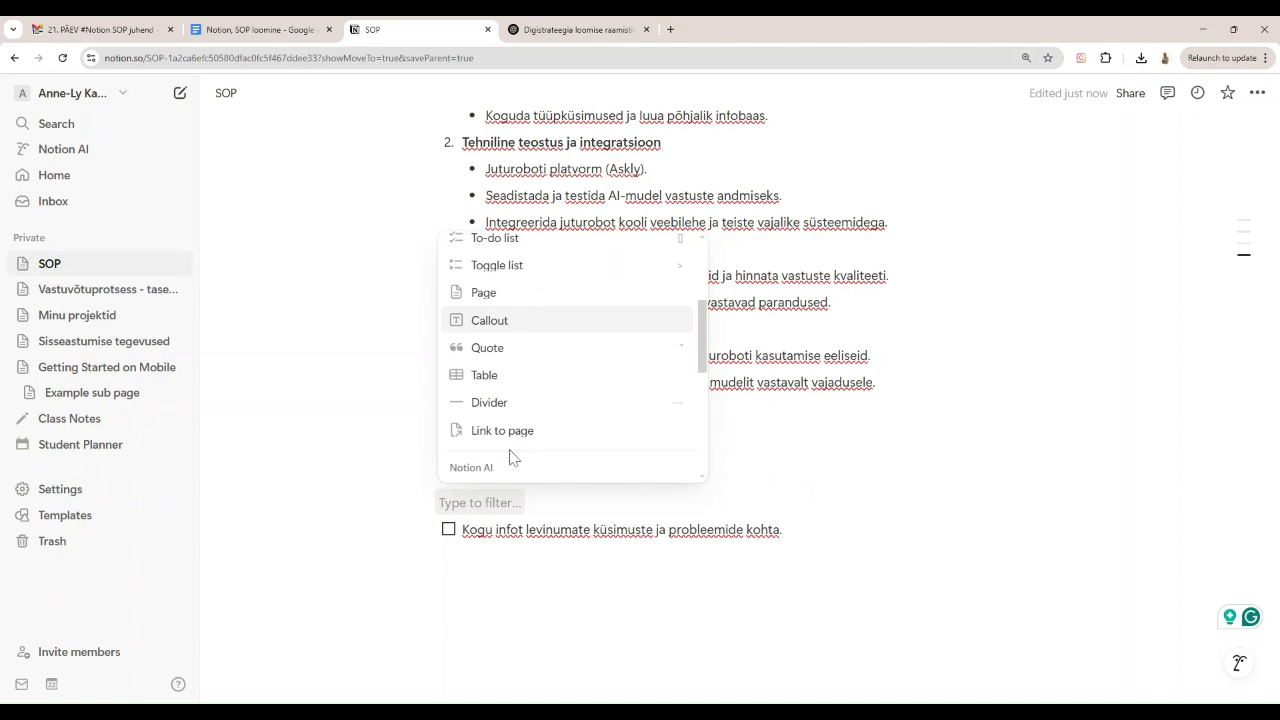
{"action": "scroll", "coordinate": [512, 457], "scroll_direction": "up", "scroll_amount": 3}
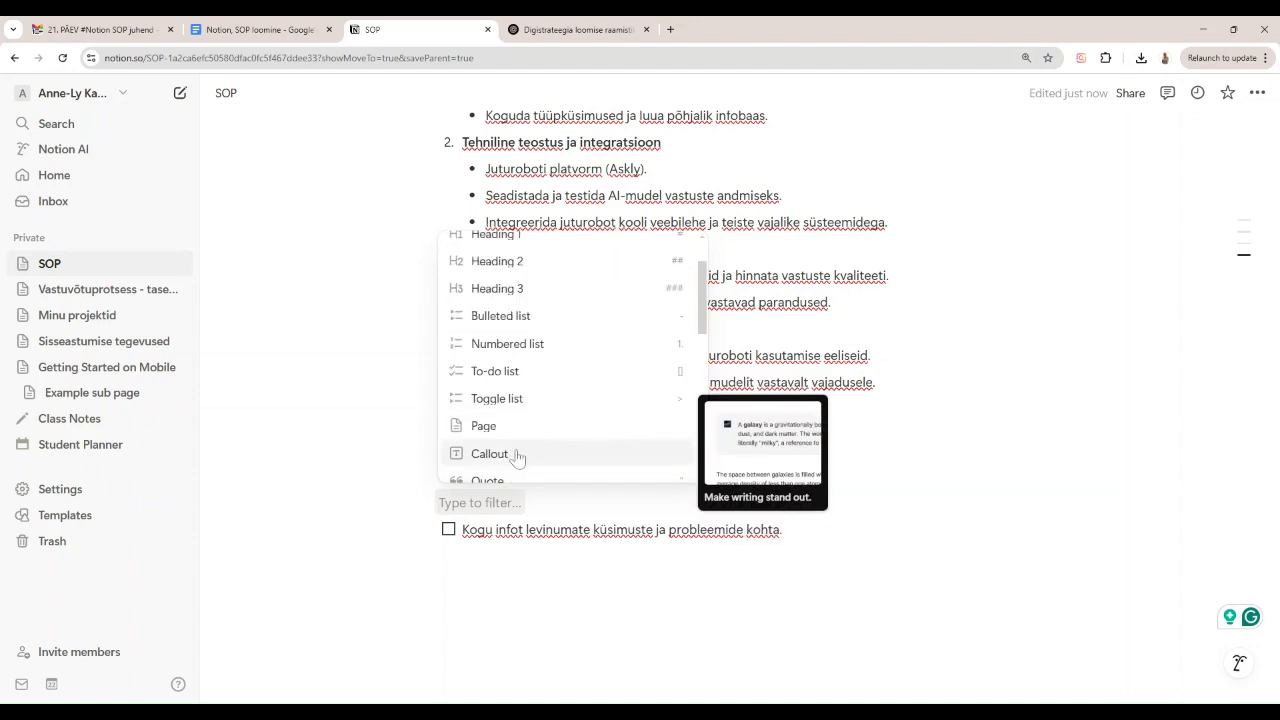
{"action": "left_click", "coordinate": [520, 372]}
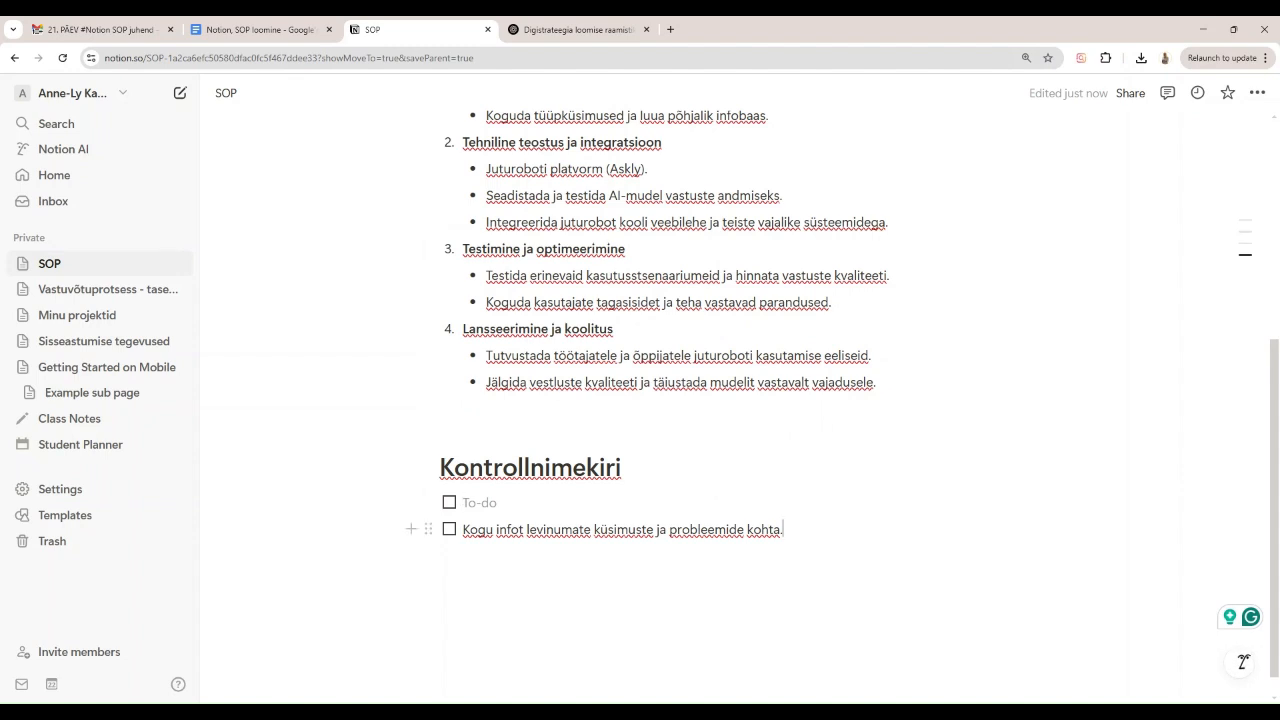
{"action": "key", "text": "Return"}
Copy the heading "Vajaduste ja eesmärkide määratlemine" from the ChatGPT conversation into the first empty to-do under Kontrollnimekiri.
{"action": "scroll", "coordinate": [700, 400], "scroll_direction": "up", "scroll_amount": 3}
{"action": "scroll", "coordinate": [700, 400], "scroll_direction": "down", "scroll_amount": 2}
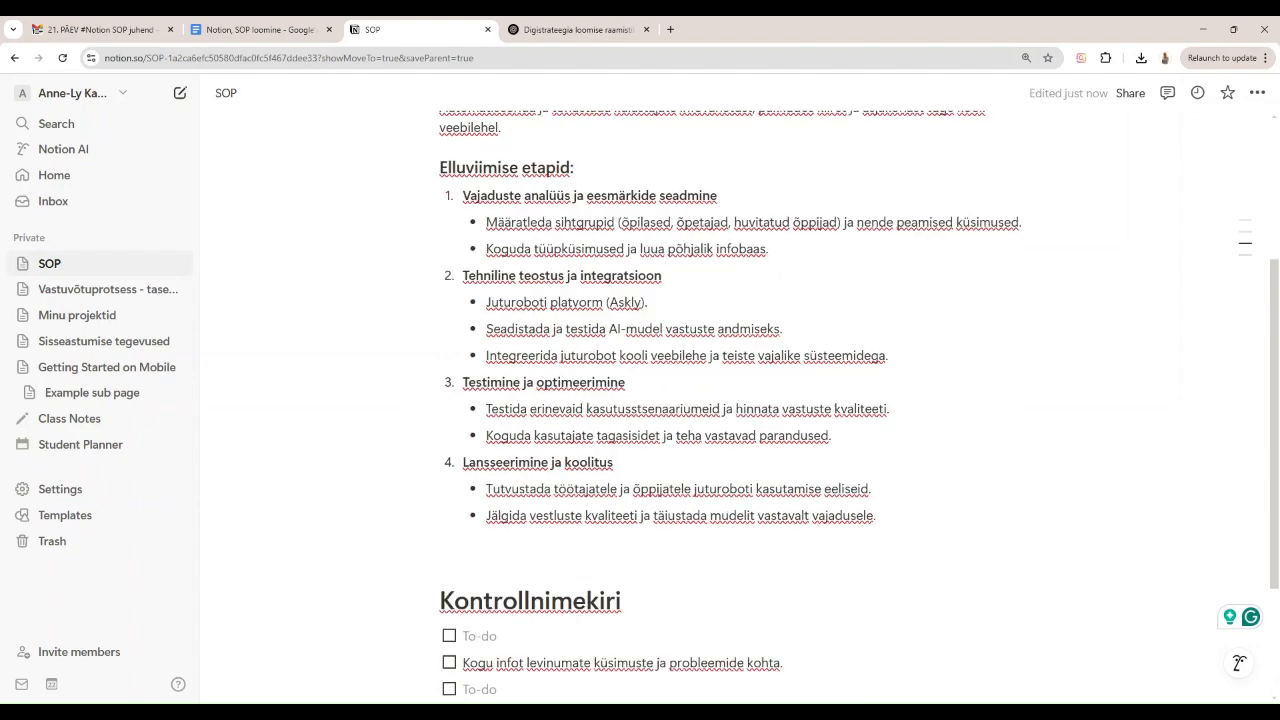
{"action": "scroll", "coordinate": [700, 400], "scroll_direction": "down", "scroll_amount": 1}
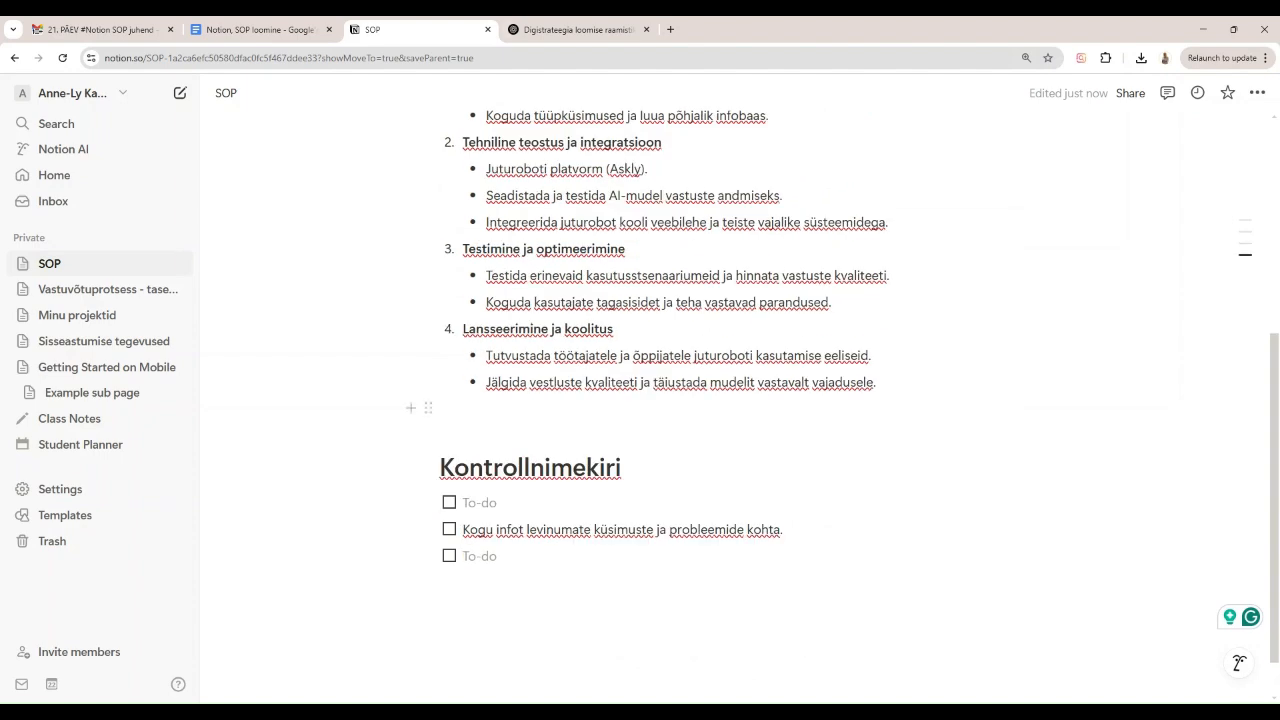
{"action": "left_click", "coordinate": [575, 29]}
{"action": "left_click", "coordinate": [390, 455]}
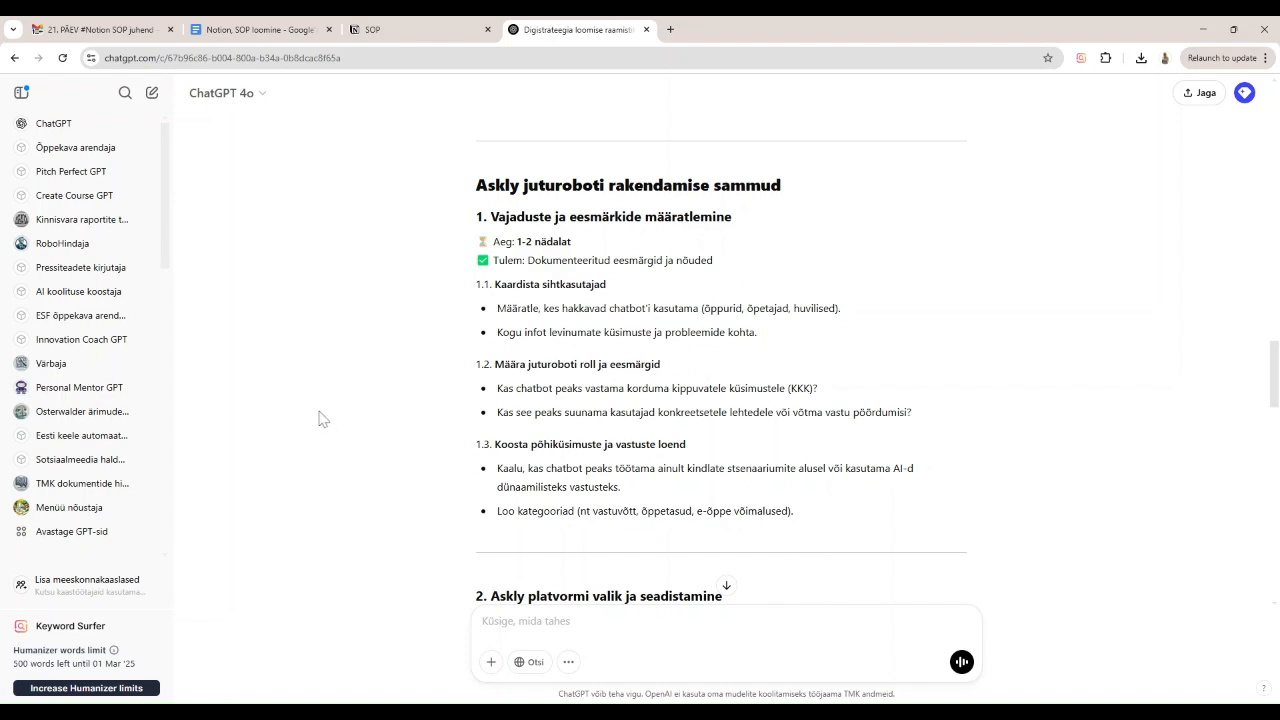
{"action": "left_click_drag", "start_coordinate": [490, 217], "coordinate": [741, 226]}
{"action": "key", "text": "ctrl+c"}
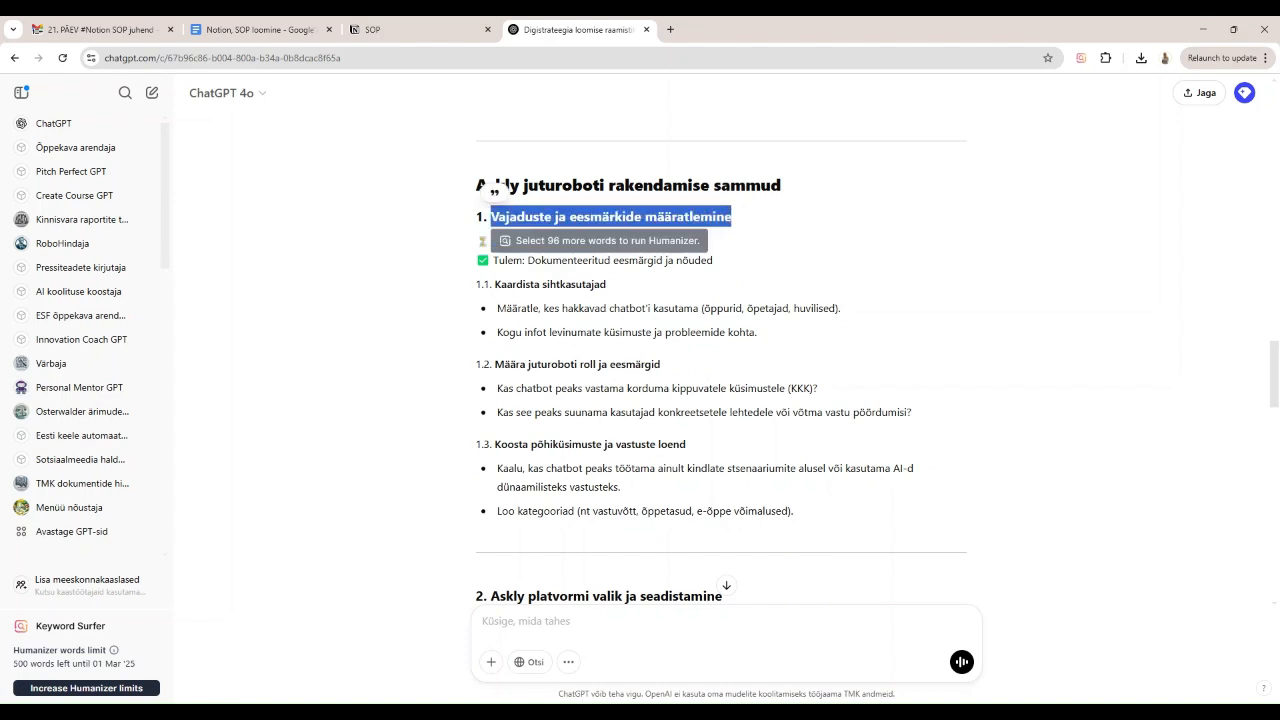
{"action": "left_click", "coordinate": [415, 30]}
{"action": "left_click", "coordinate": [490, 503]}
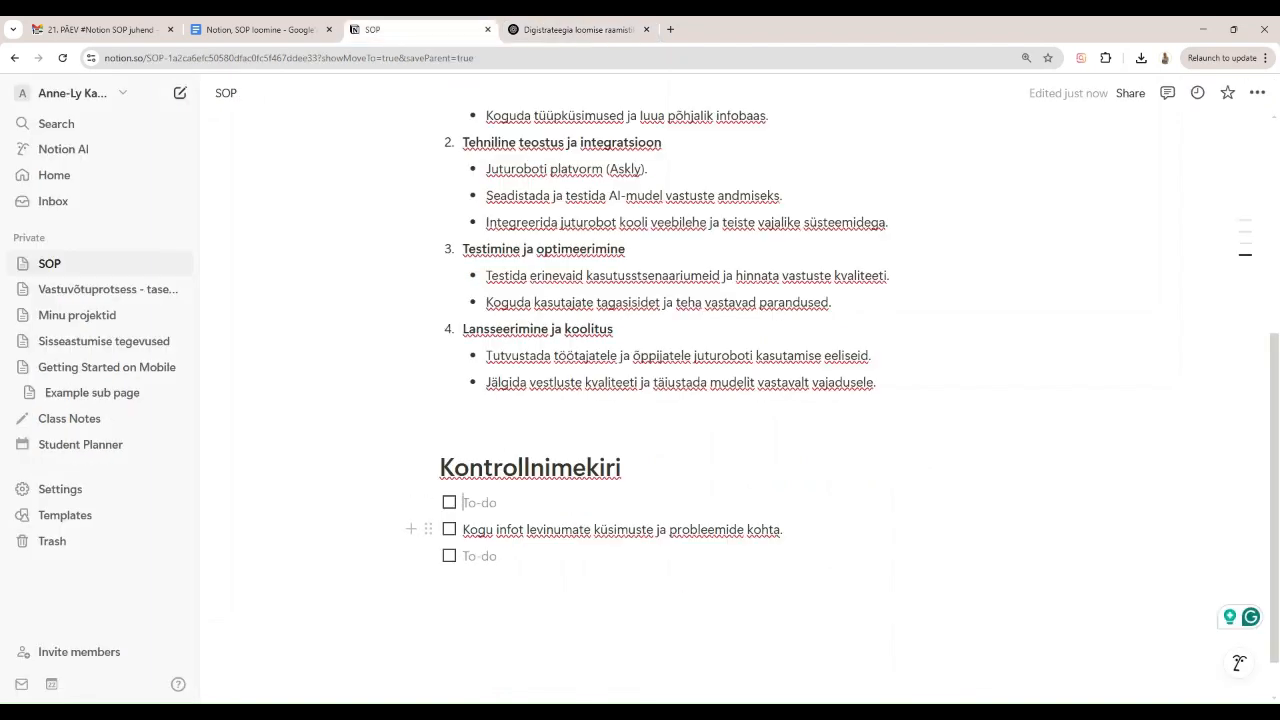
{"action": "key", "text": "ctrl+v"}
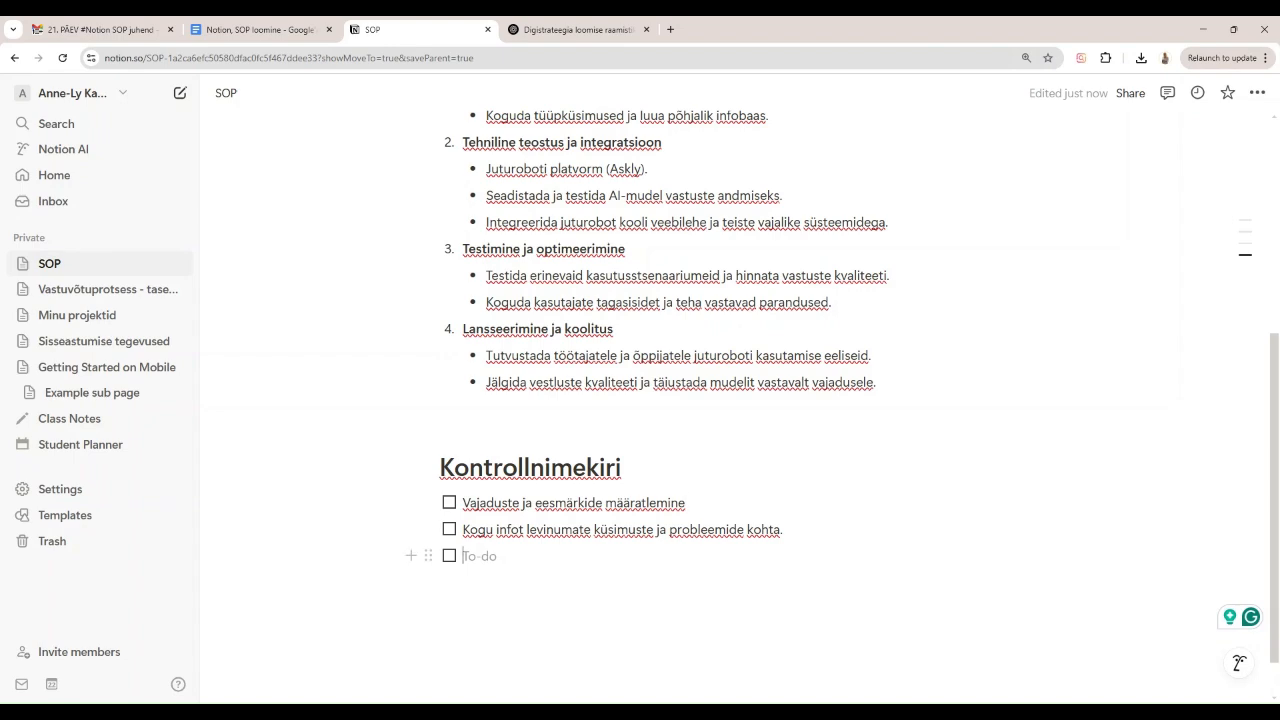
{"action": "left_click", "coordinate": [598, 30]}
{"action": "left_click", "coordinate": [363, 470]}
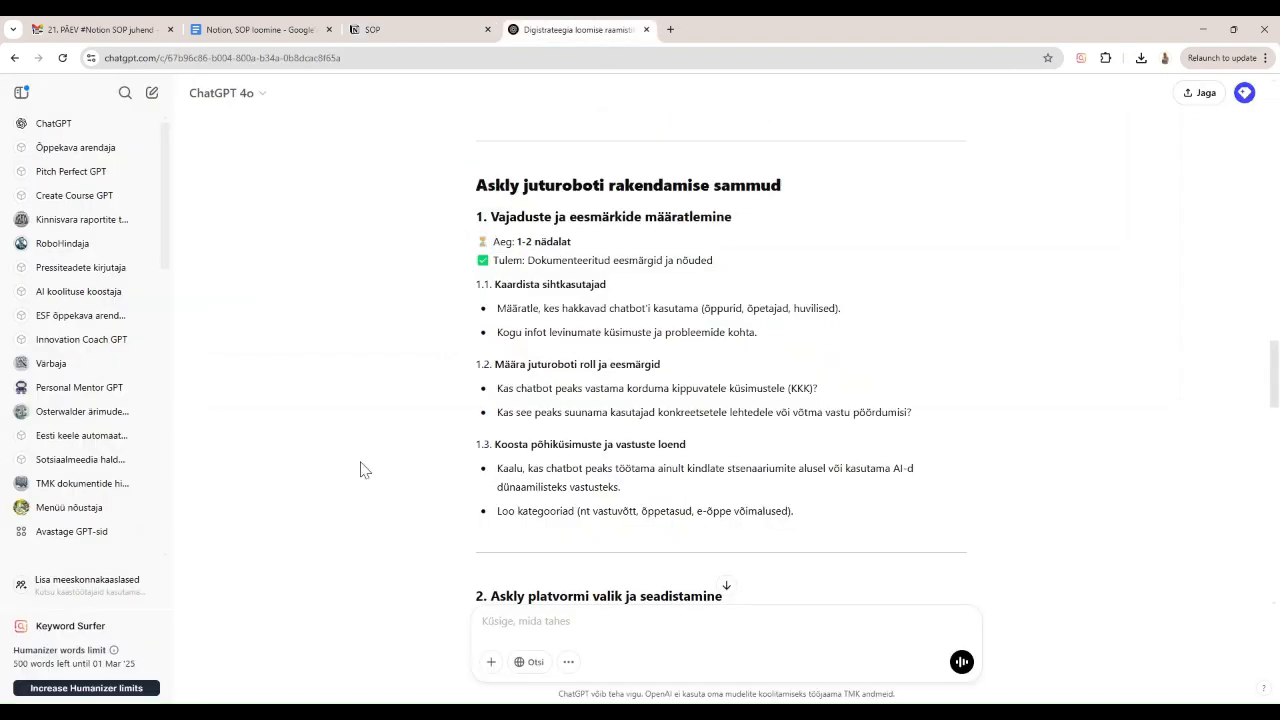
{"action": "left_click", "coordinate": [432, 33]}
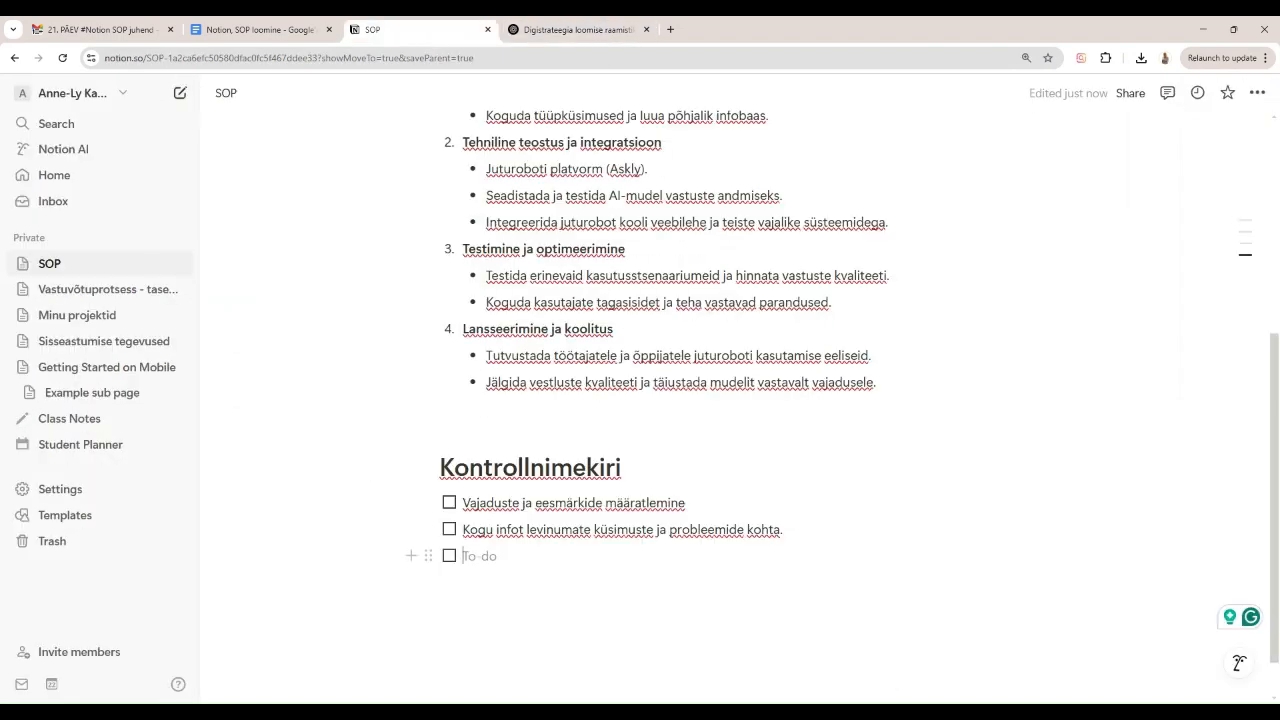
Add the to-do "chatbot peaks vastama korduma kippuvatele küsimustele (KKK)", insert an empty to-do below it, and return to the ChatGPT conversation.
{"action": "type", "text": "chatbot peaks vastama korduma kippuvatele küsimustele (KKK)"}
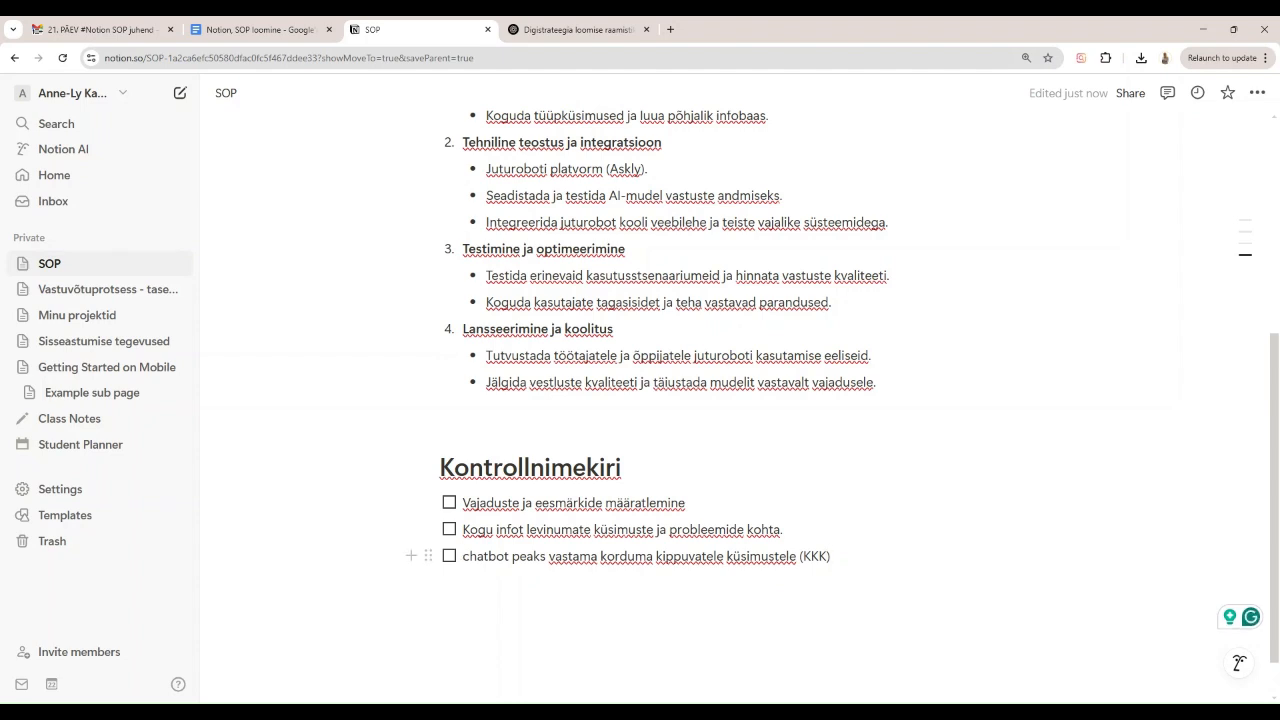
{"action": "key", "text": "Return"}
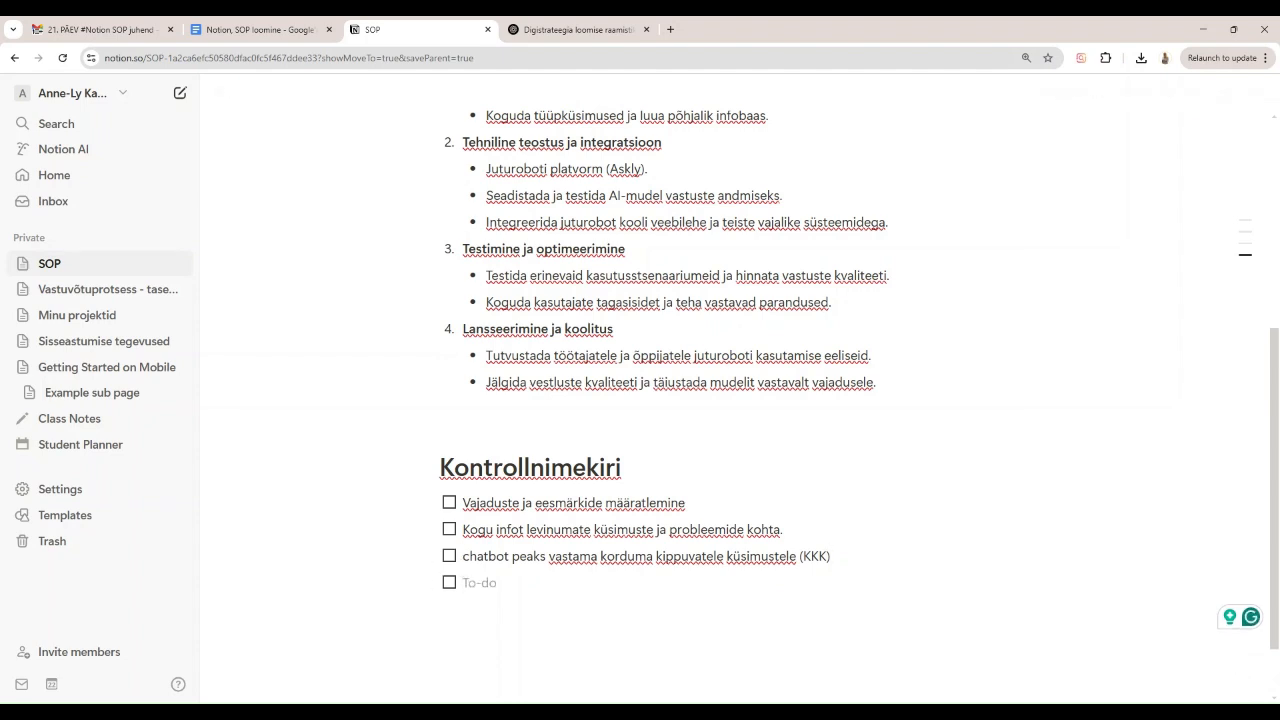
{"action": "left_click", "coordinate": [560, 29]}
{"action": "scroll", "coordinate": [368, 530], "scroll_direction": "down", "scroll_amount": 2}
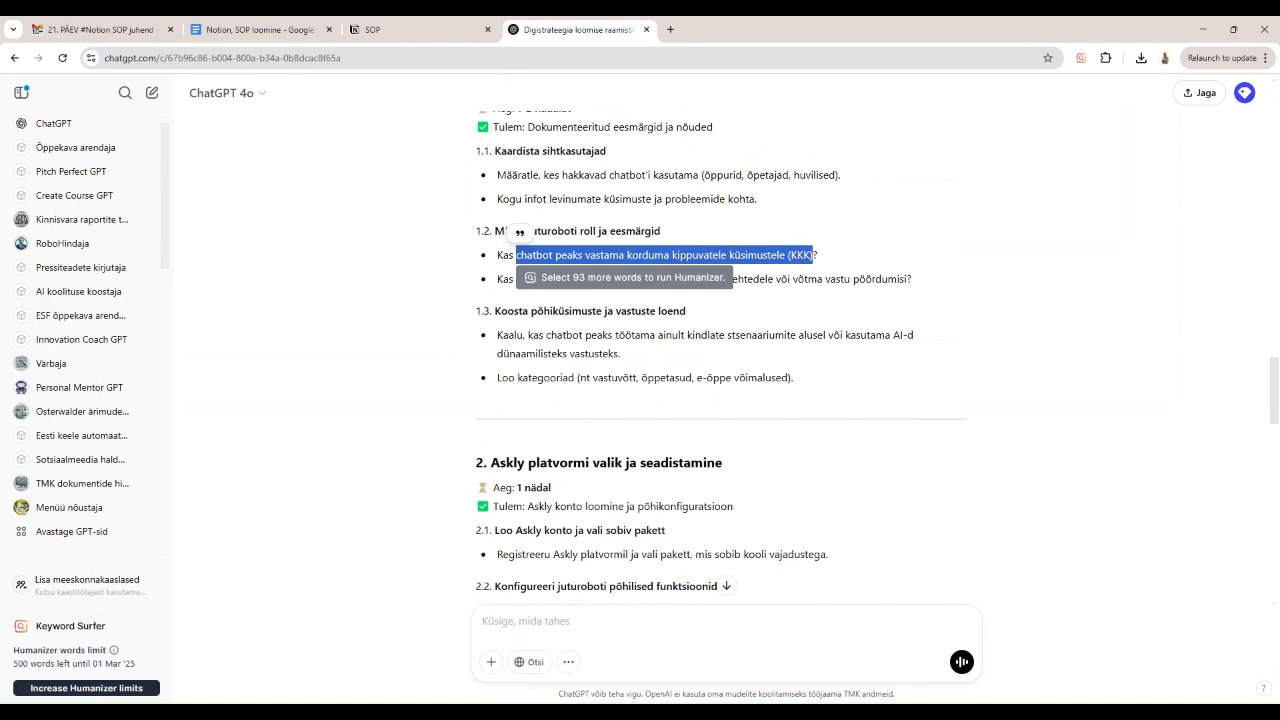
{"action": "left_click", "coordinate": [368, 530]}
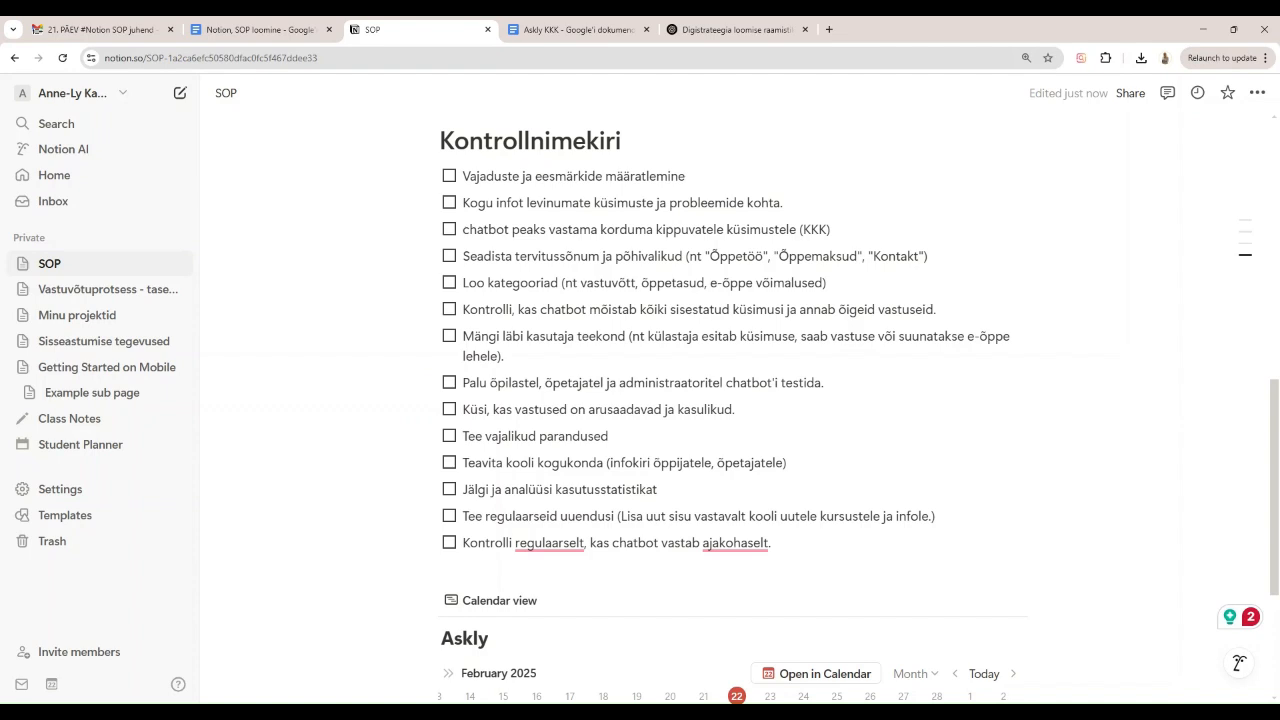
Check off the Kontrollnimekiri items "Vajaduste ja eesmärkide määratlemine" and "Kogu infot levinumate küsimuste ja probleemide kohta.".
{"action": "left_click", "coordinate": [449, 176]}
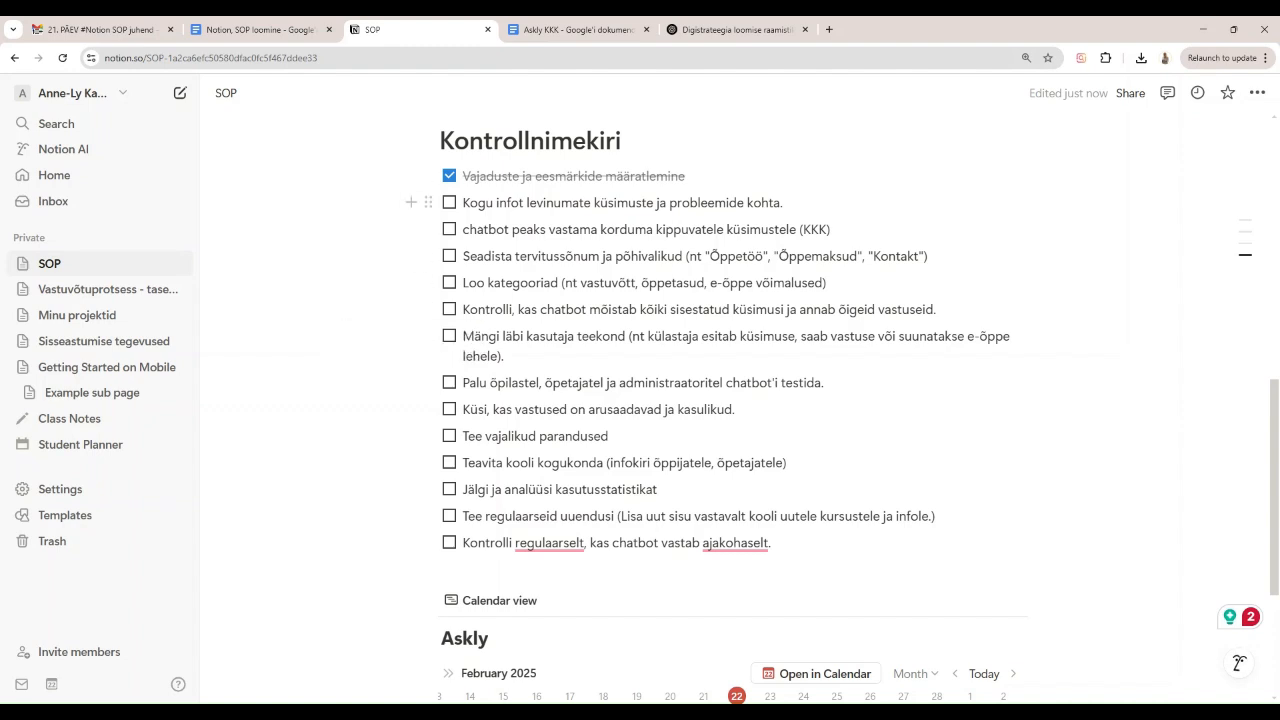
{"action": "left_click", "coordinate": [449, 202]}
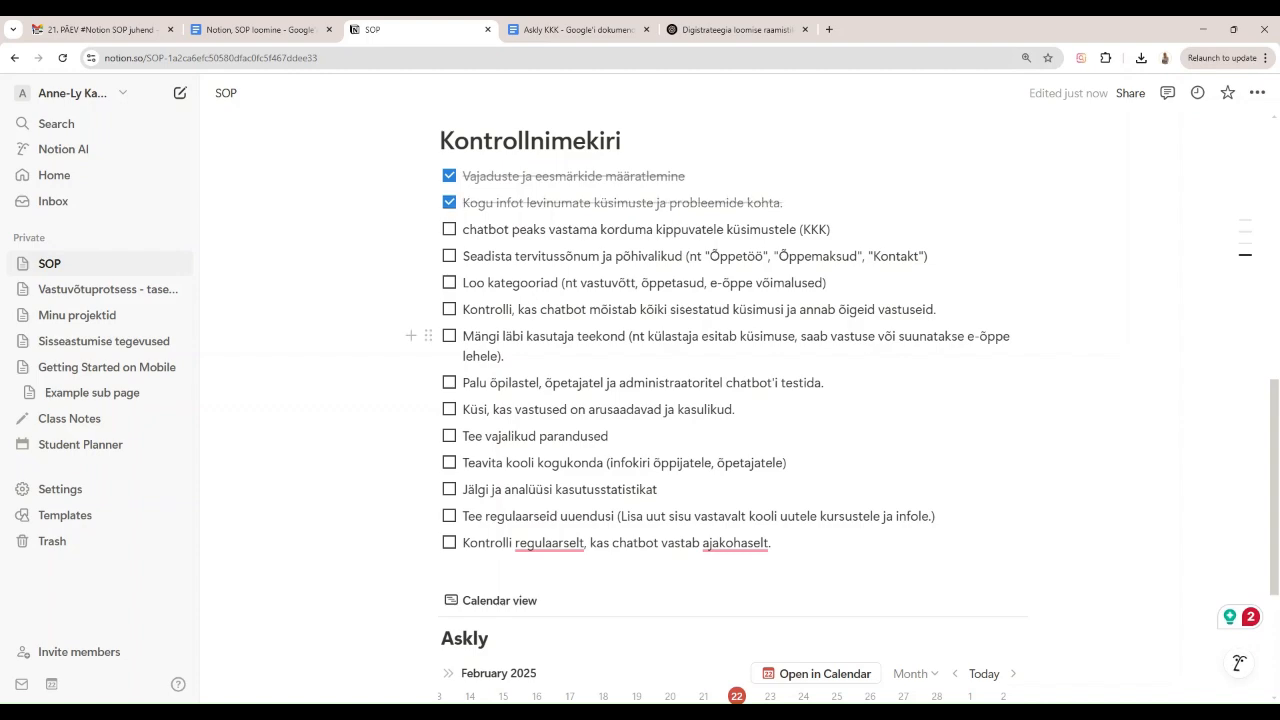
Insert a calendar view database directly below the last Kontrollnimekiri item and dismiss the choice of database source.
{"action": "scroll", "coordinate": [432, 402], "scroll_direction": "down", "scroll_amount": 3}
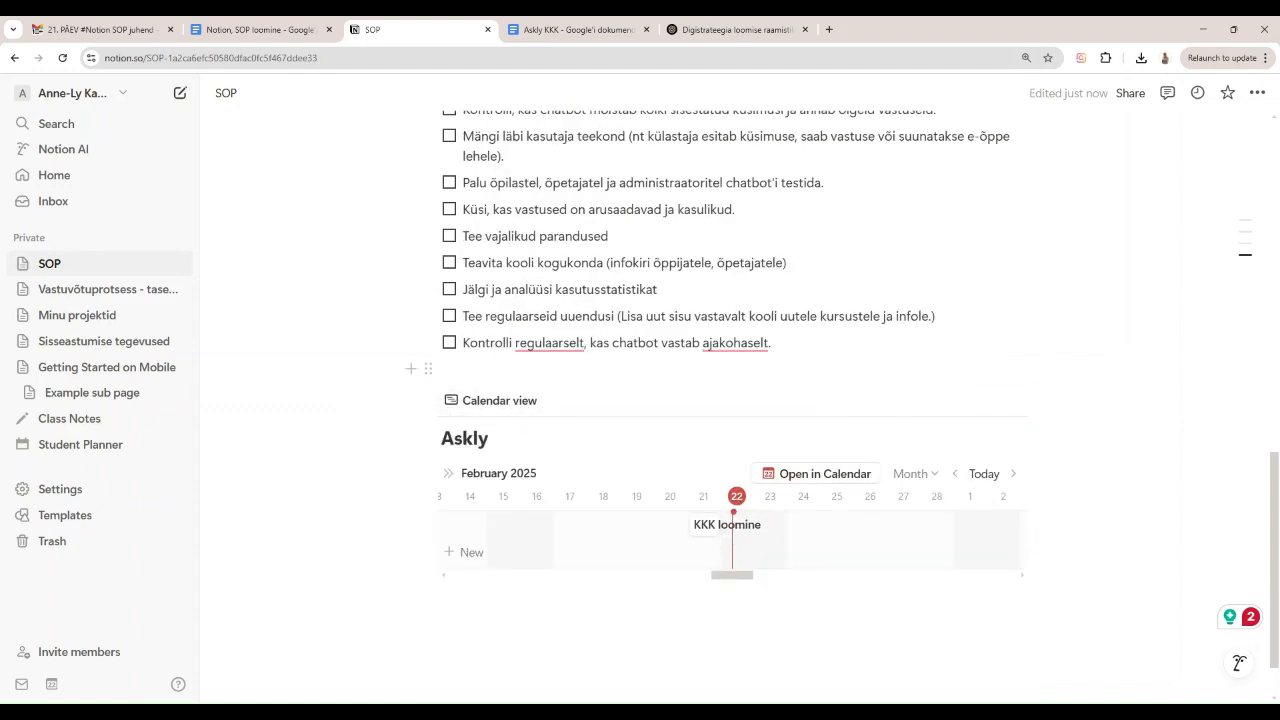
{"action": "left_click", "coordinate": [413, 367]}
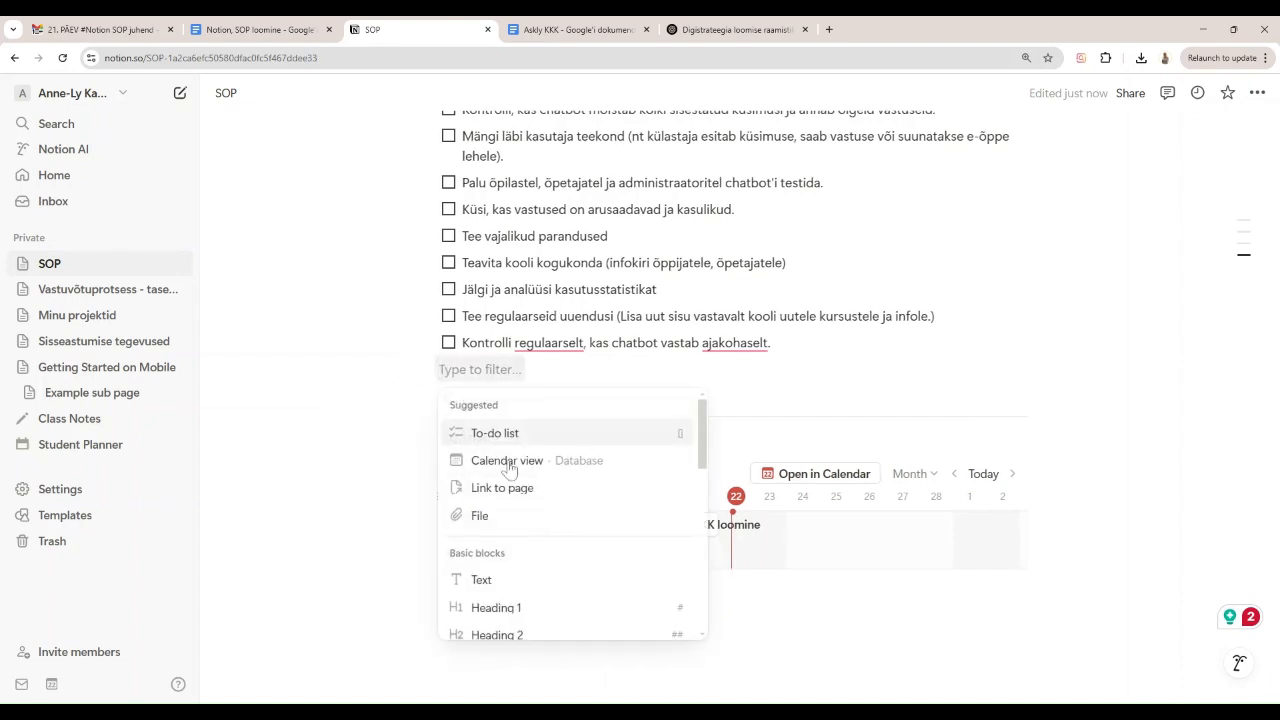
{"action": "scroll", "coordinate": [510, 465], "scroll_direction": "down", "scroll_amount": 1}
{"action": "scroll", "coordinate": [551, 531], "scroll_direction": "down", "scroll_amount": 8}
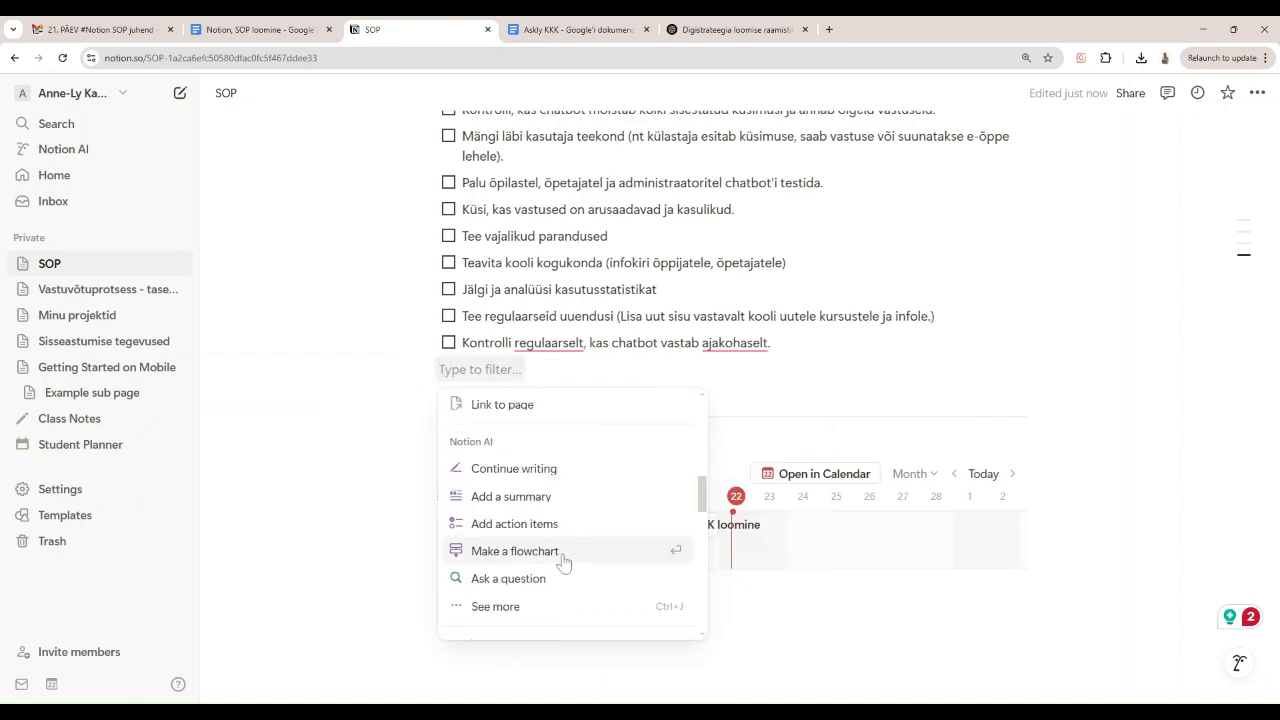
{"action": "scroll", "coordinate": [563, 563], "scroll_direction": "down", "scroll_amount": 3}
{"action": "scroll", "coordinate": [565, 562], "scroll_direction": "down", "scroll_amount": 4}
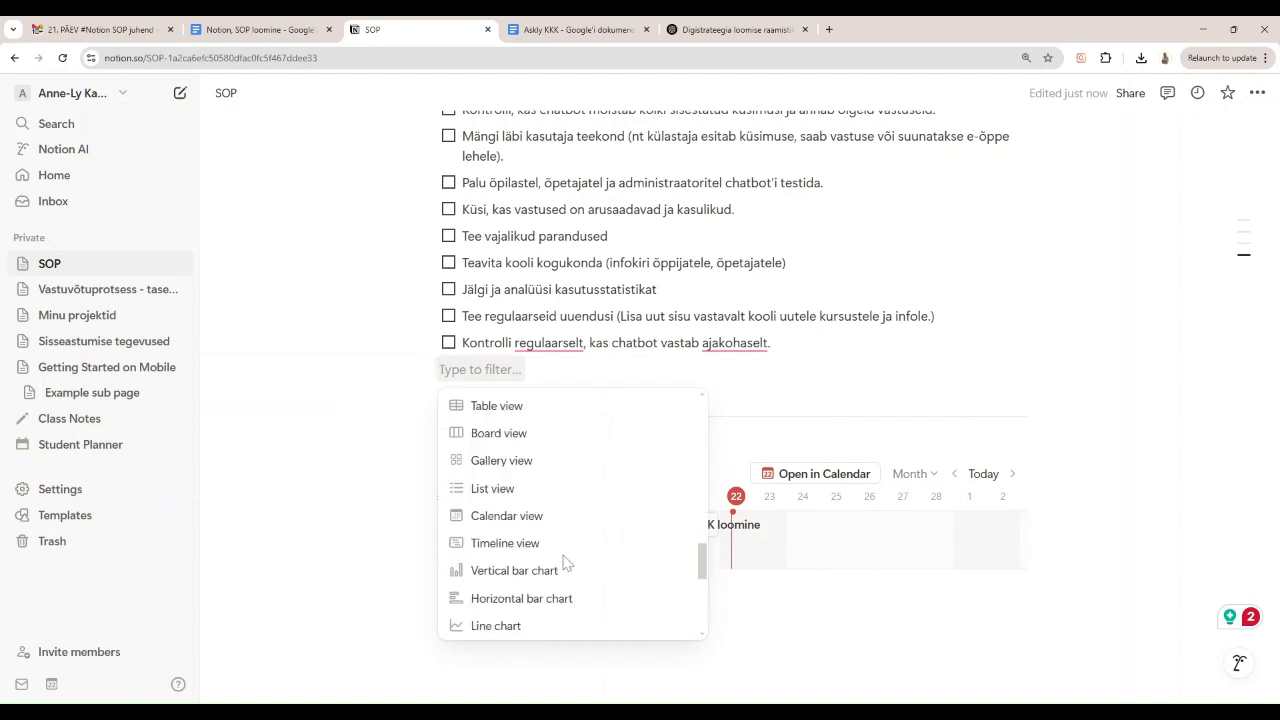
{"action": "left_click", "coordinate": [507, 516]}
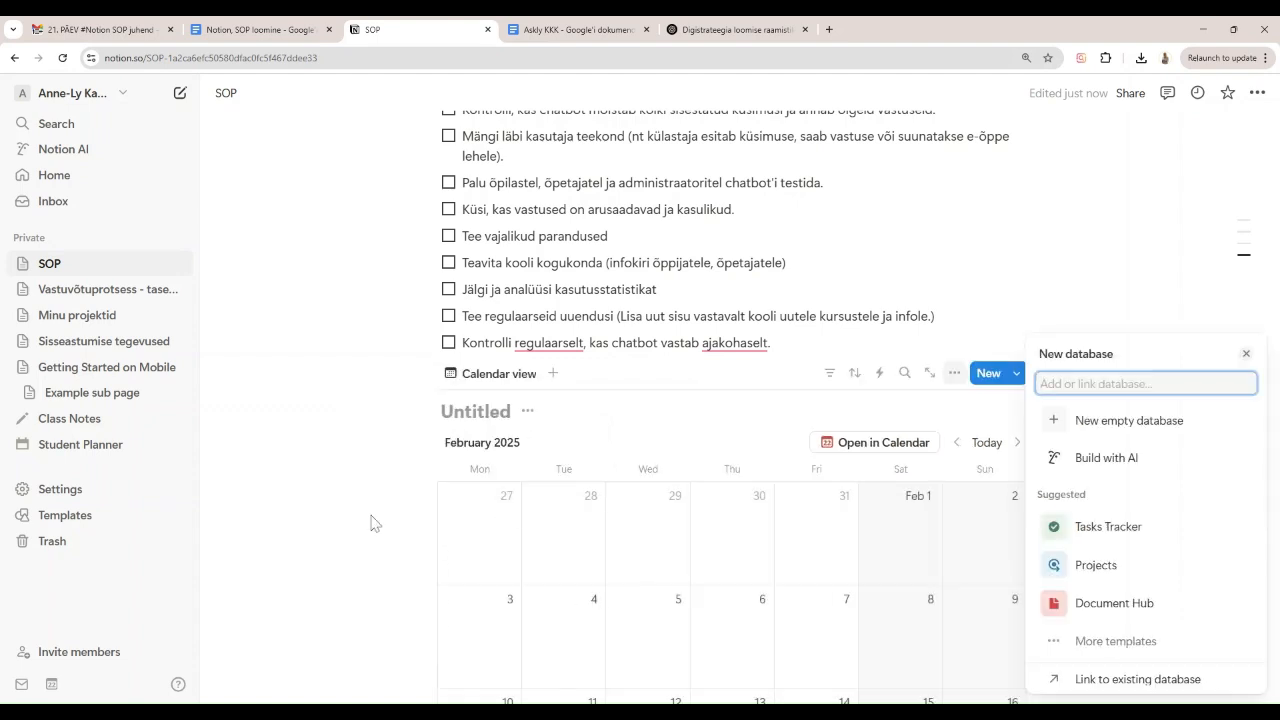
{"action": "left_click", "coordinate": [371, 522]}
{"action": "scroll", "coordinate": [371, 522], "scroll_direction": "down", "scroll_amount": 3}
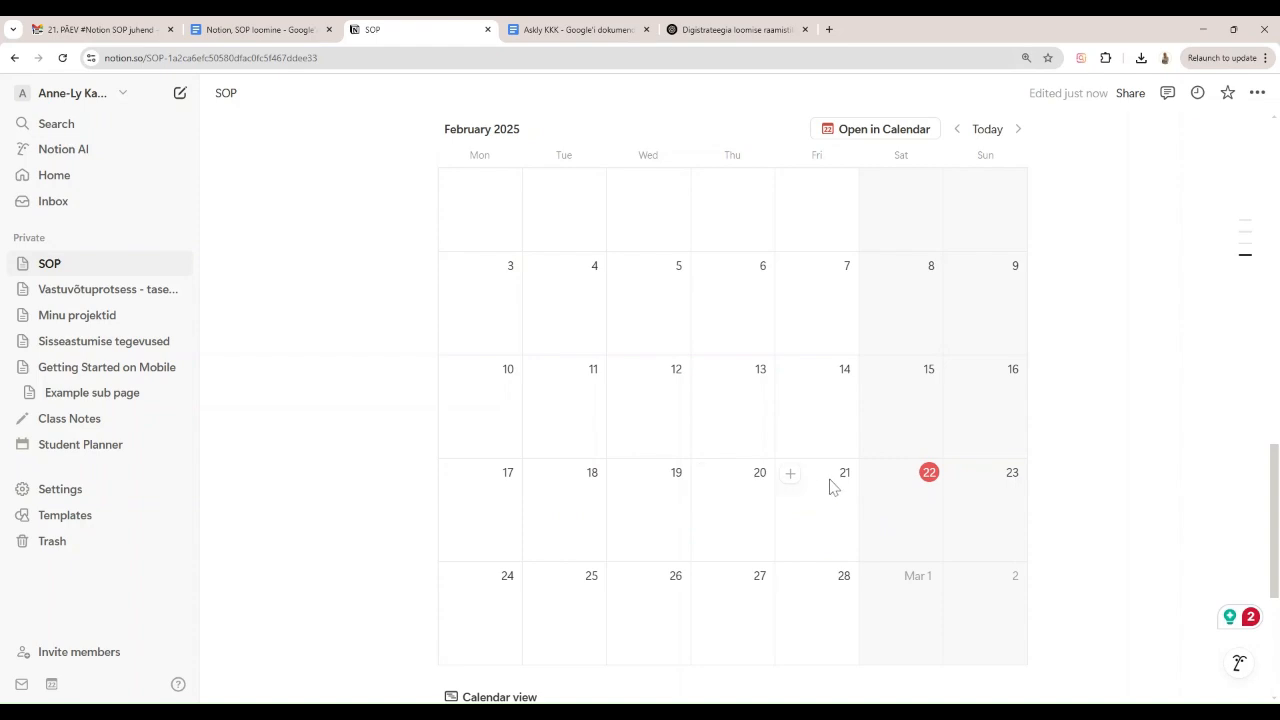
Open the "KKK loomine" entry on the Askly timeline, view its sharing options and close them.
{"action": "scroll", "coordinate": [833, 487], "scroll_direction": "up", "scroll_amount": 2}
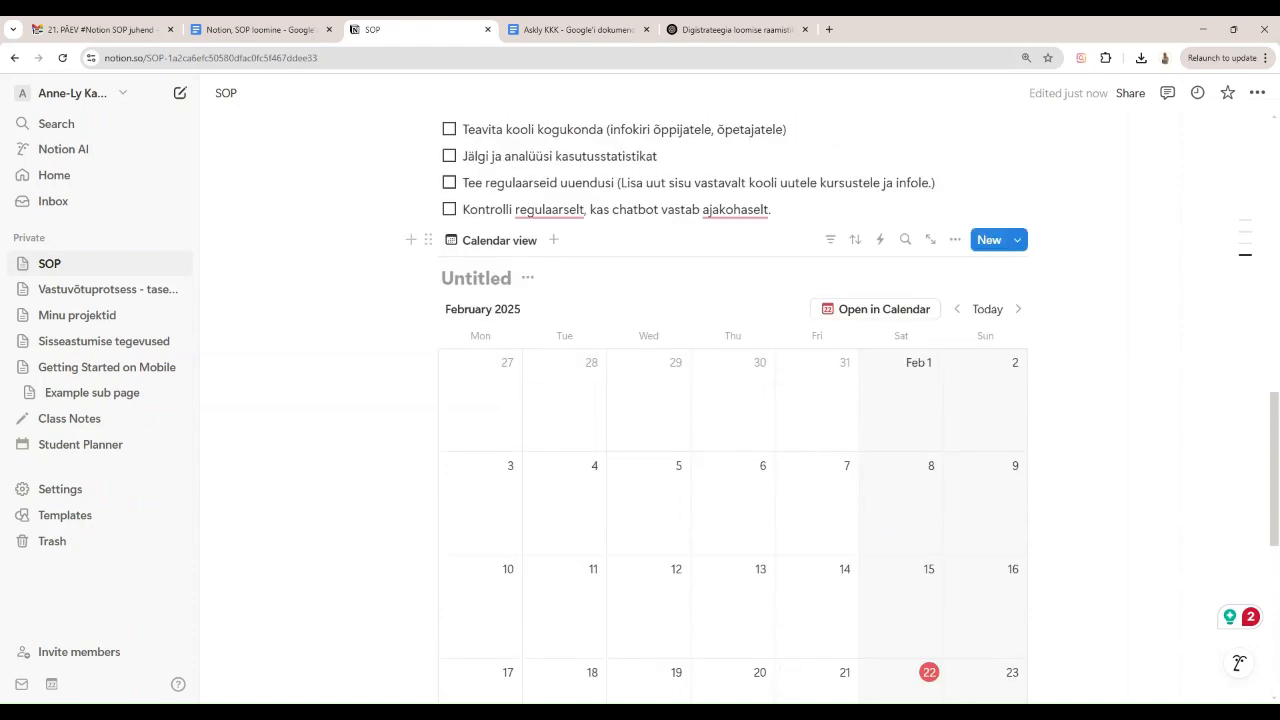
{"action": "scroll", "coordinate": [733, 450], "scroll_direction": "down", "scroll_amount": 5}
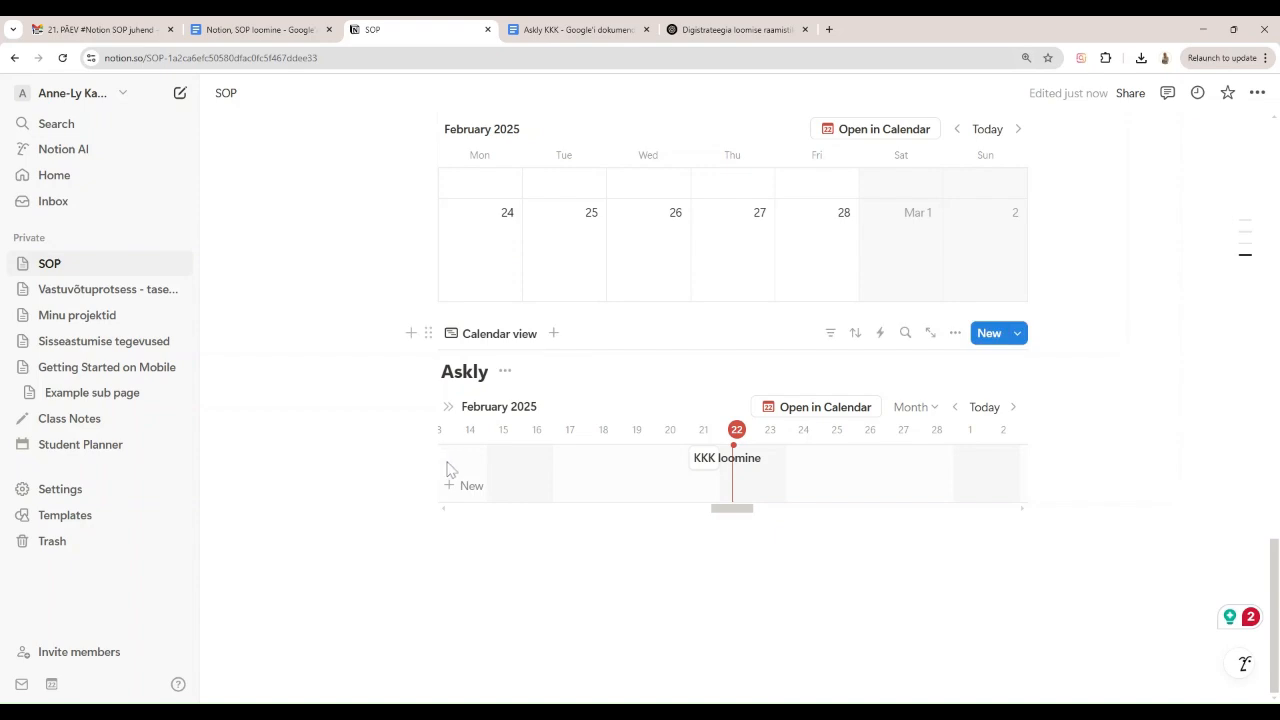
{"action": "left_click", "coordinate": [703, 463]}
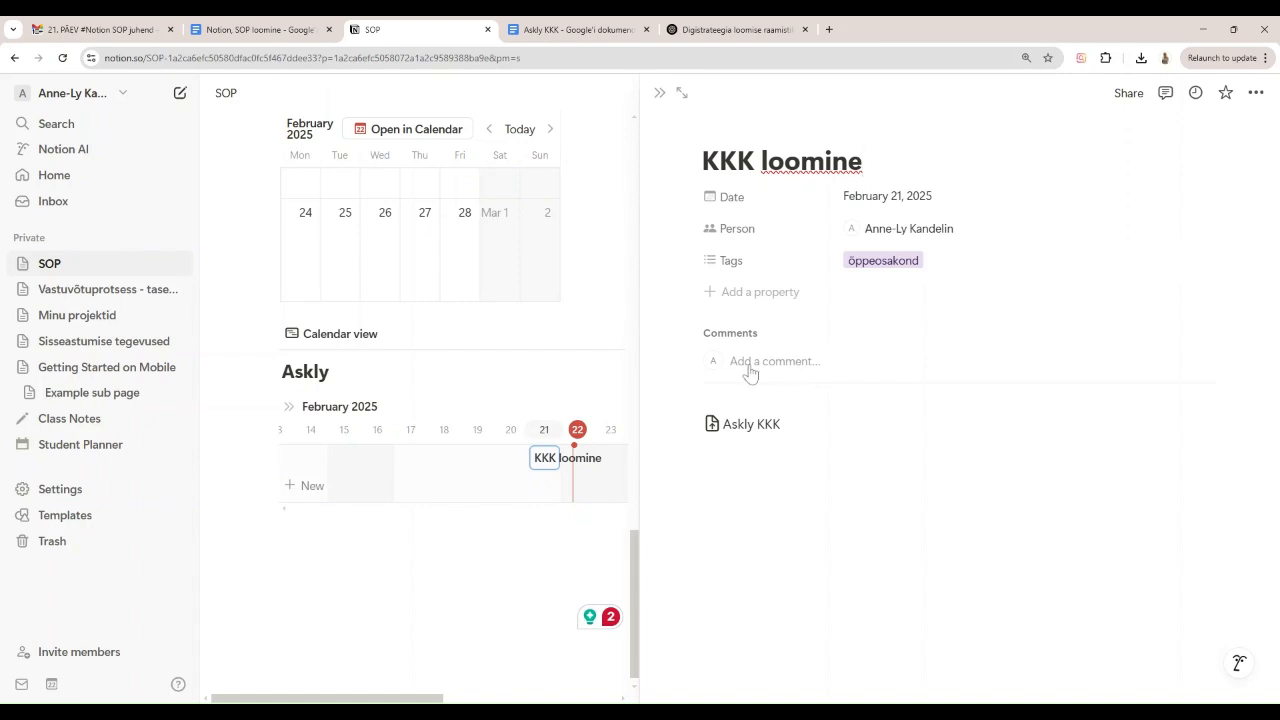
{"action": "left_click", "coordinate": [1121, 100]}
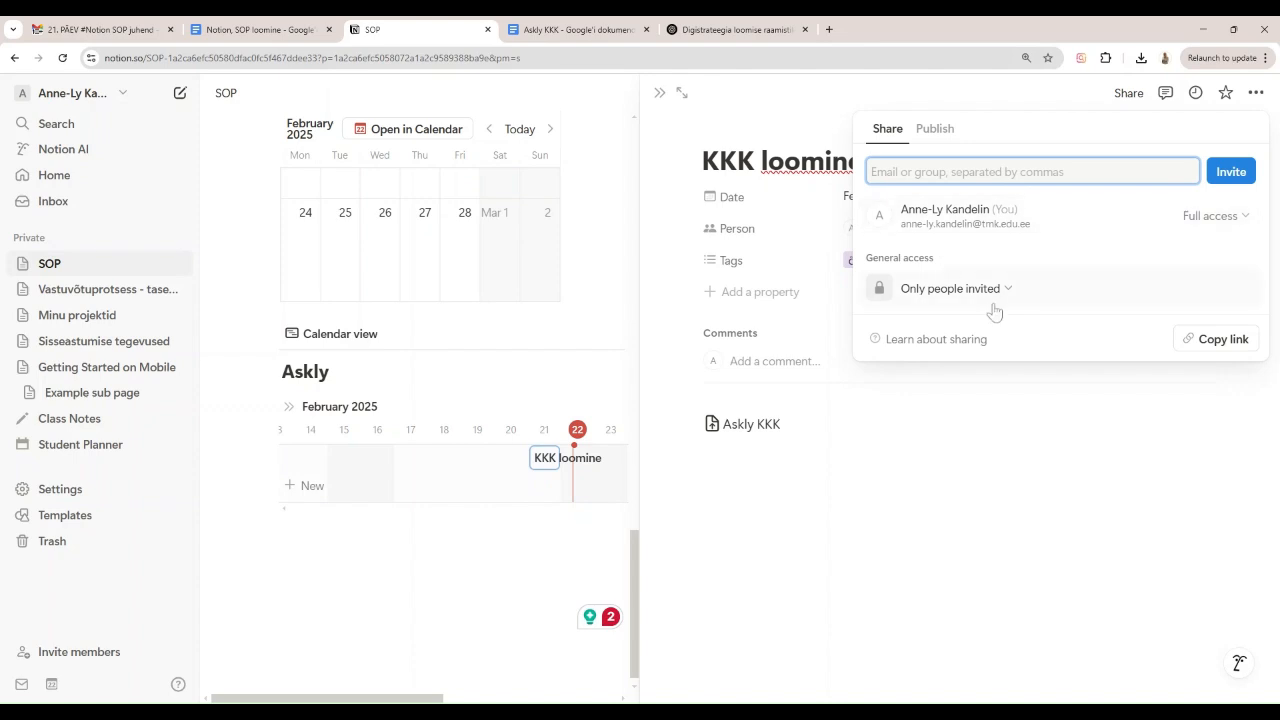
{"action": "left_click", "coordinate": [910, 528]}
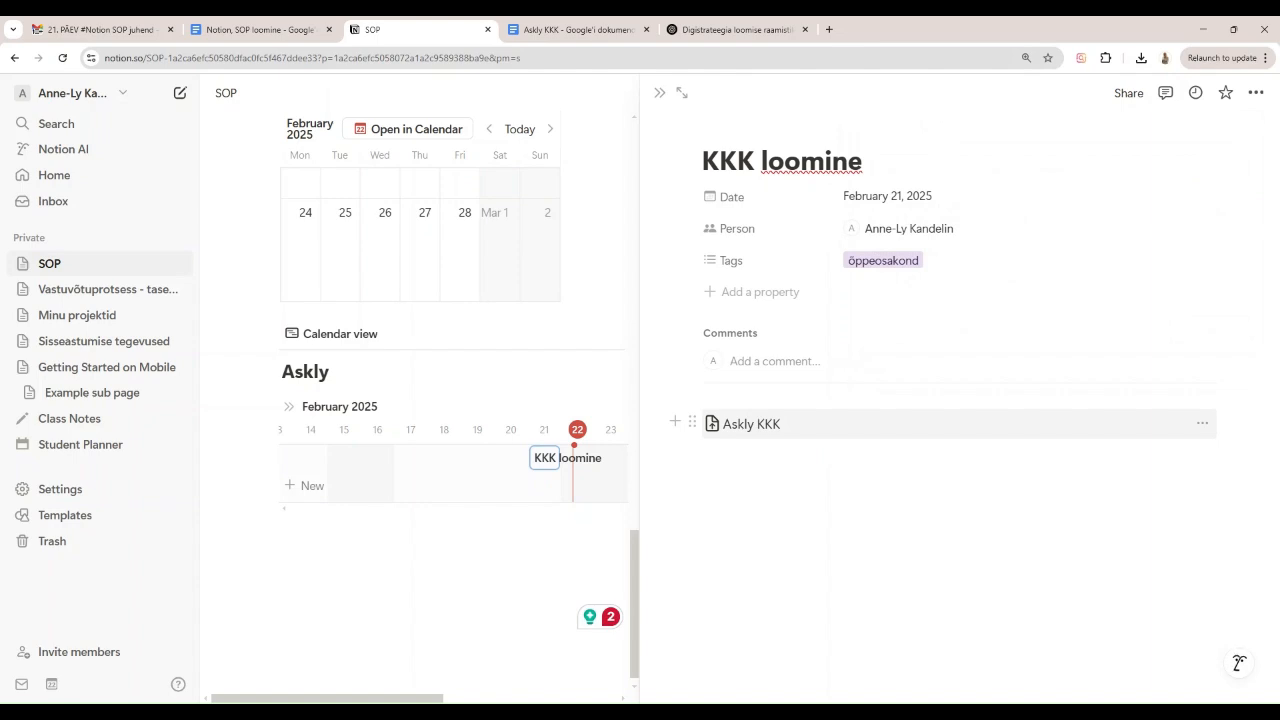
Open the Askly KKK document linked in the entry and read through its questions and answers in Google Docs.
{"action": "left_click", "coordinate": [746, 433]}
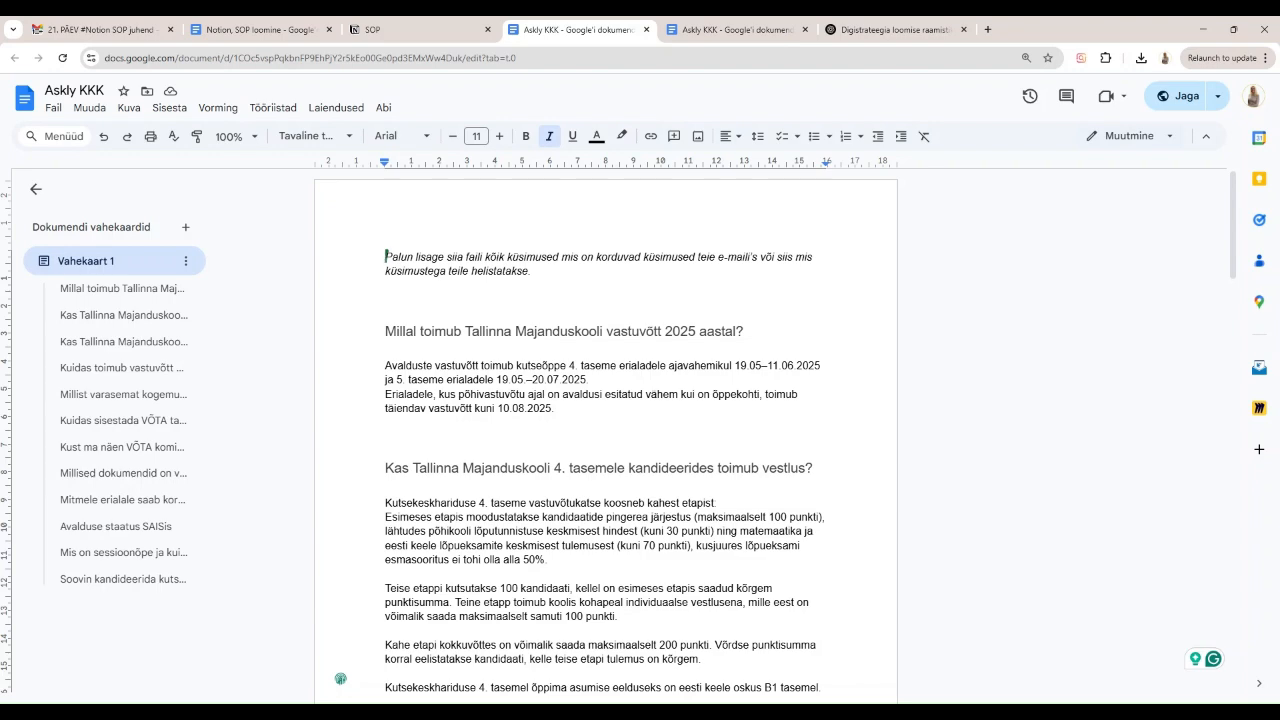
{"action": "scroll", "coordinate": [657, 438], "scroll_direction": "down", "scroll_amount": 15}
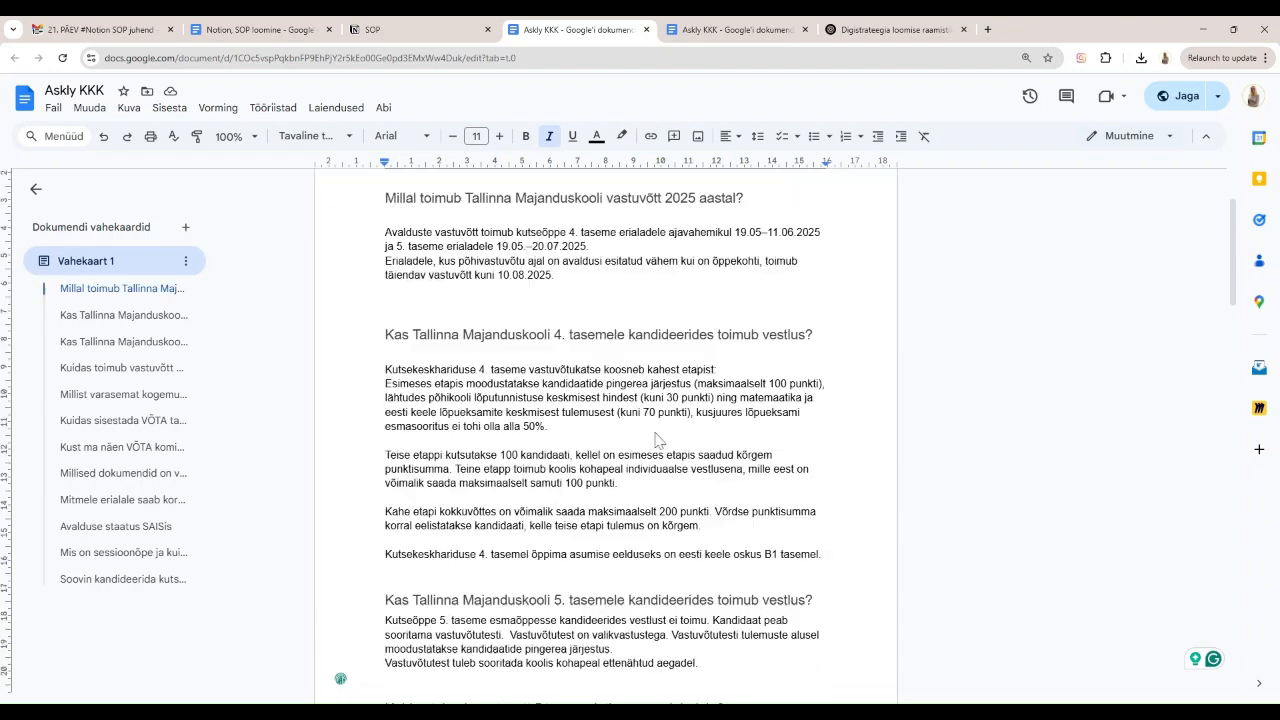
{"action": "scroll", "coordinate": [657, 440], "scroll_direction": "down", "scroll_amount": 12}
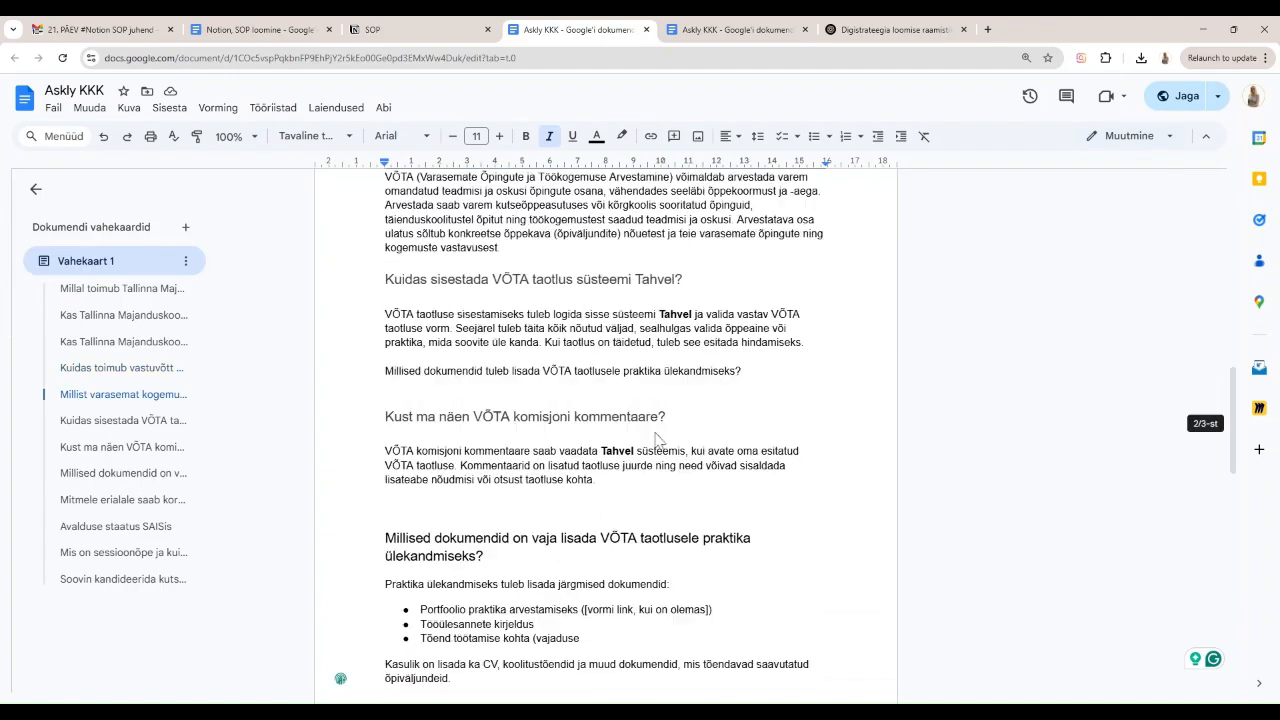
{"action": "scroll", "coordinate": [657, 440], "scroll_direction": "down", "scroll_amount": 4}
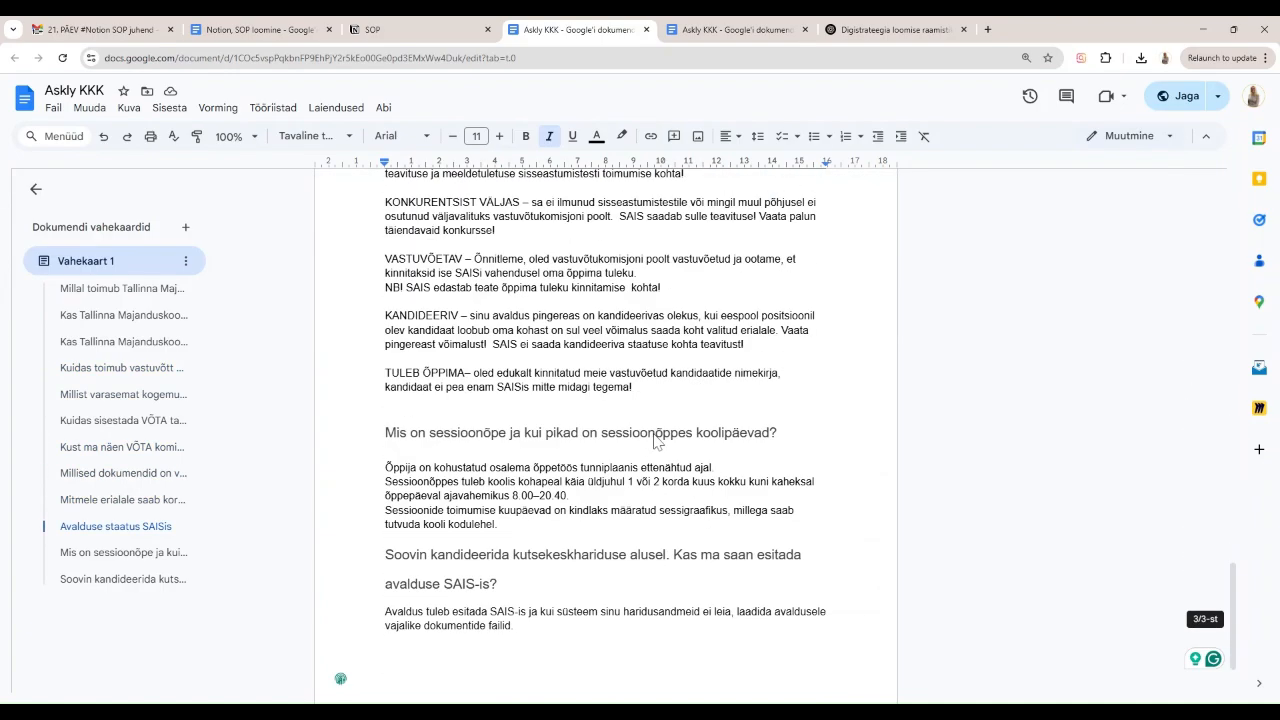
{"action": "scroll", "coordinate": [657, 440], "scroll_direction": "up", "scroll_amount": 9}
{"action": "scroll", "coordinate": [655, 440], "scroll_direction": "up", "scroll_amount": 12}
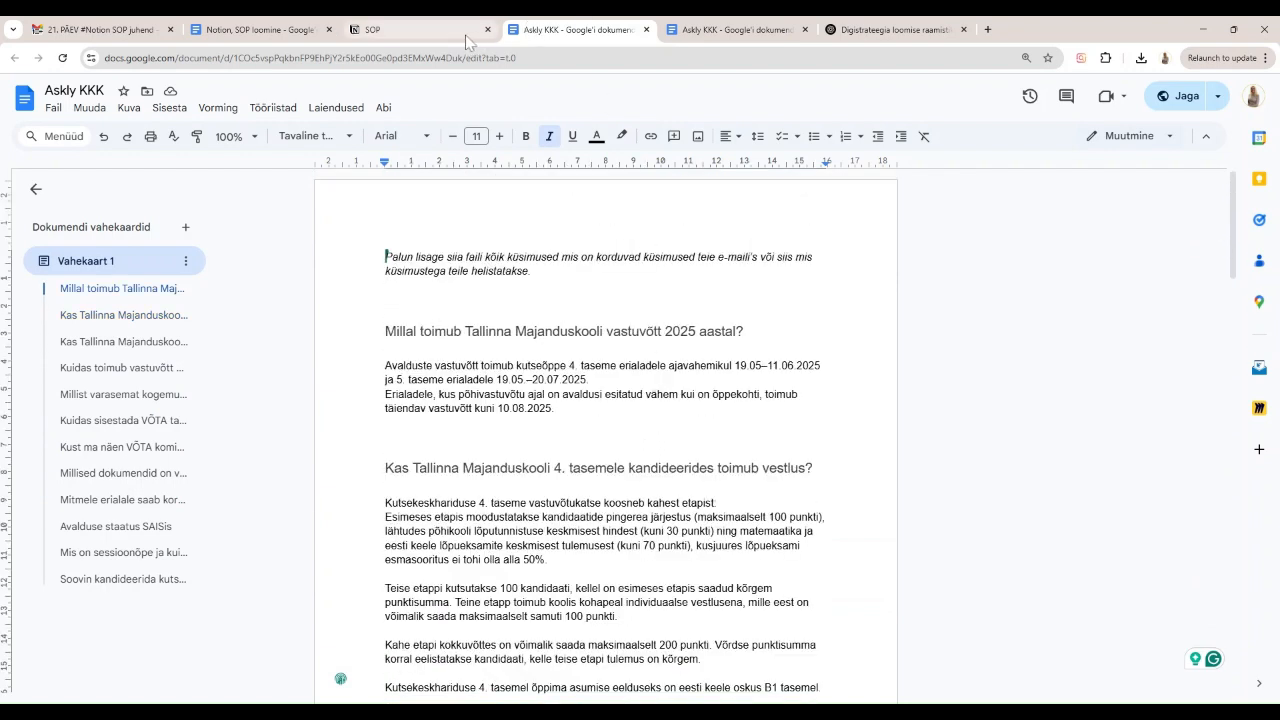
Return to Notion, view the "KKK loomine" entry as a full page, and go back to the SOP page.
{"action": "left_click", "coordinate": [440, 38]}
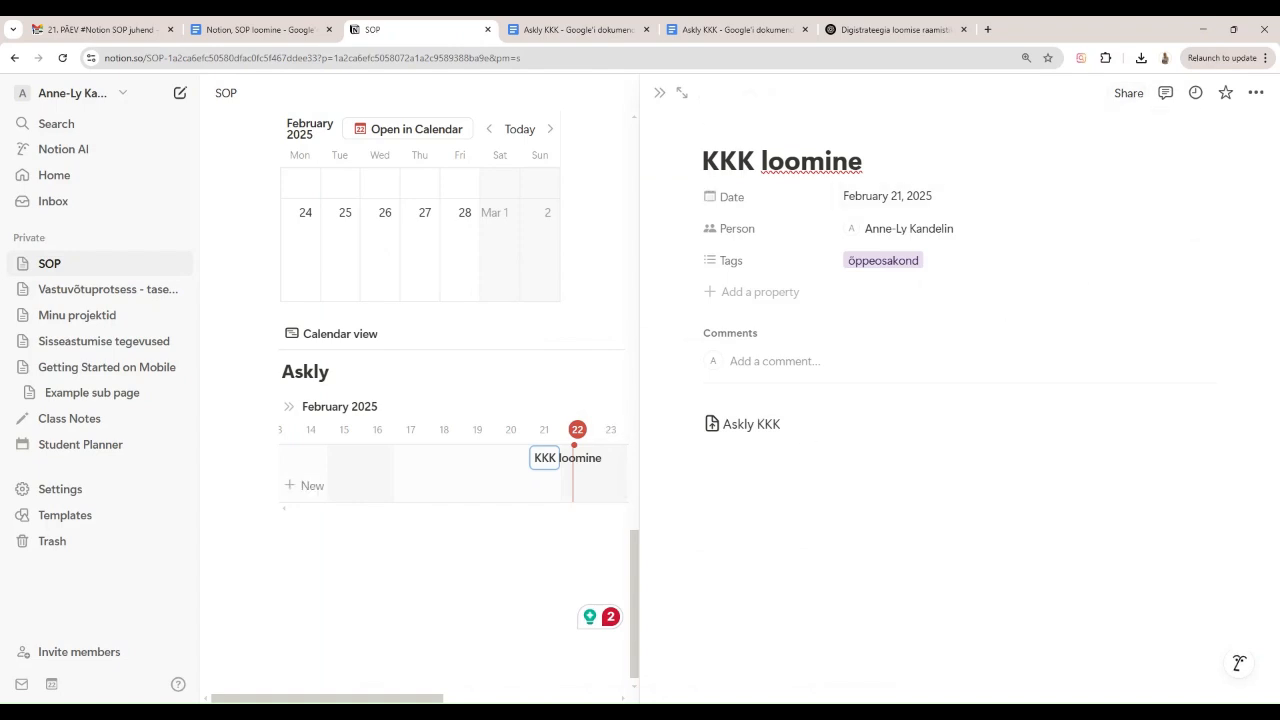
{"action": "left_click", "coordinate": [683, 93]}
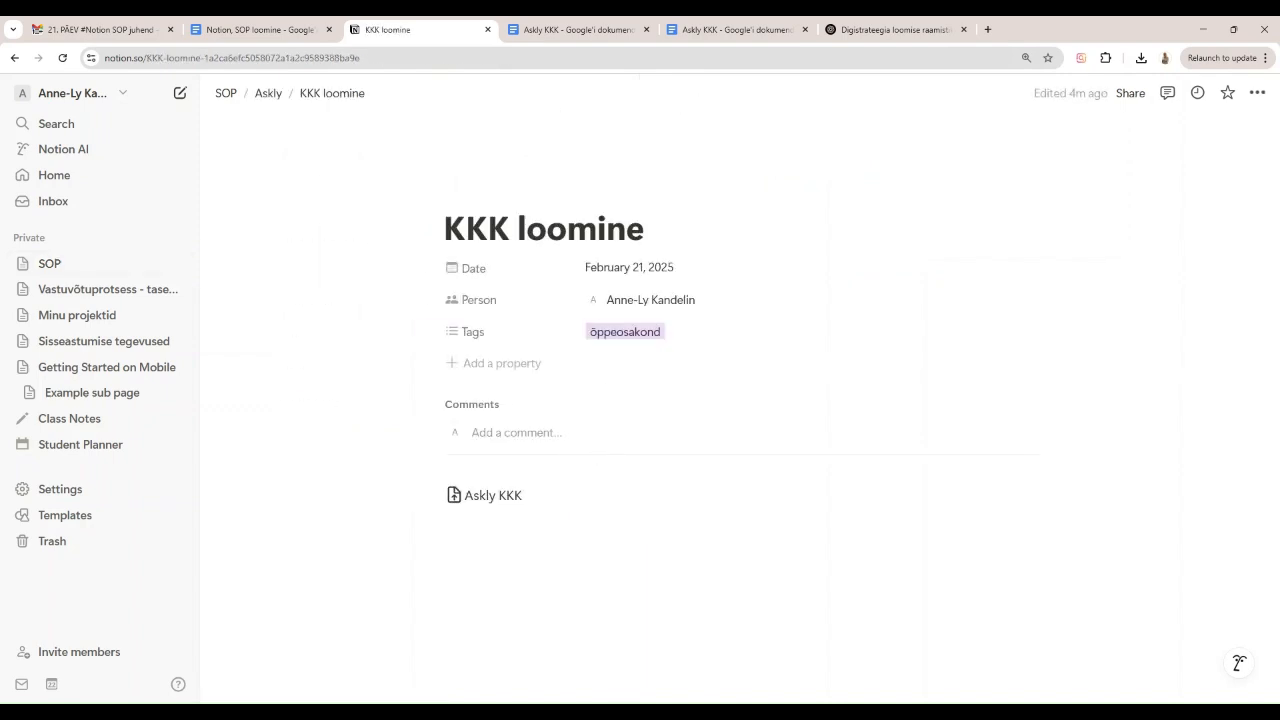
{"action": "left_click", "coordinate": [13, 58]}
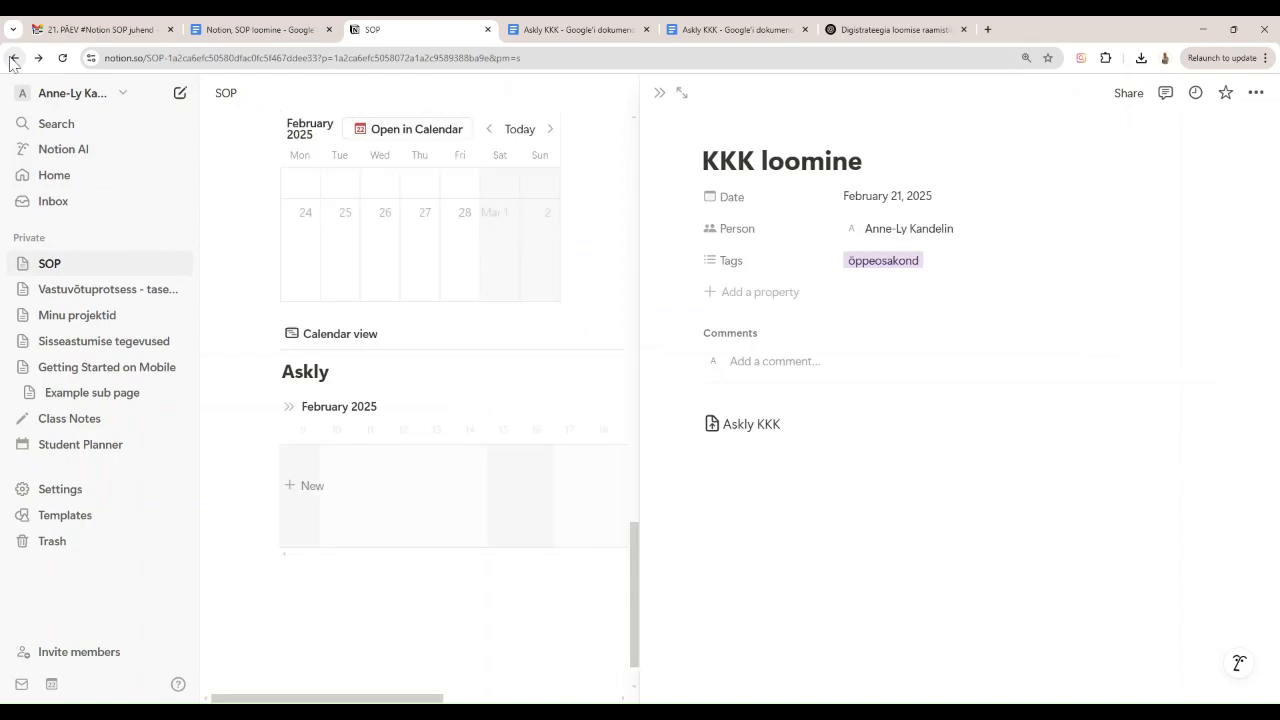
{"action": "left_click", "coordinate": [13, 58]}
Check off the Kontrollnimekiri item "chatbot peaks vastama korduma kippuvatele küsimustele (KKK)".
{"action": "scroll", "coordinate": [460, 520], "scroll_direction": "down", "scroll_amount": 3}
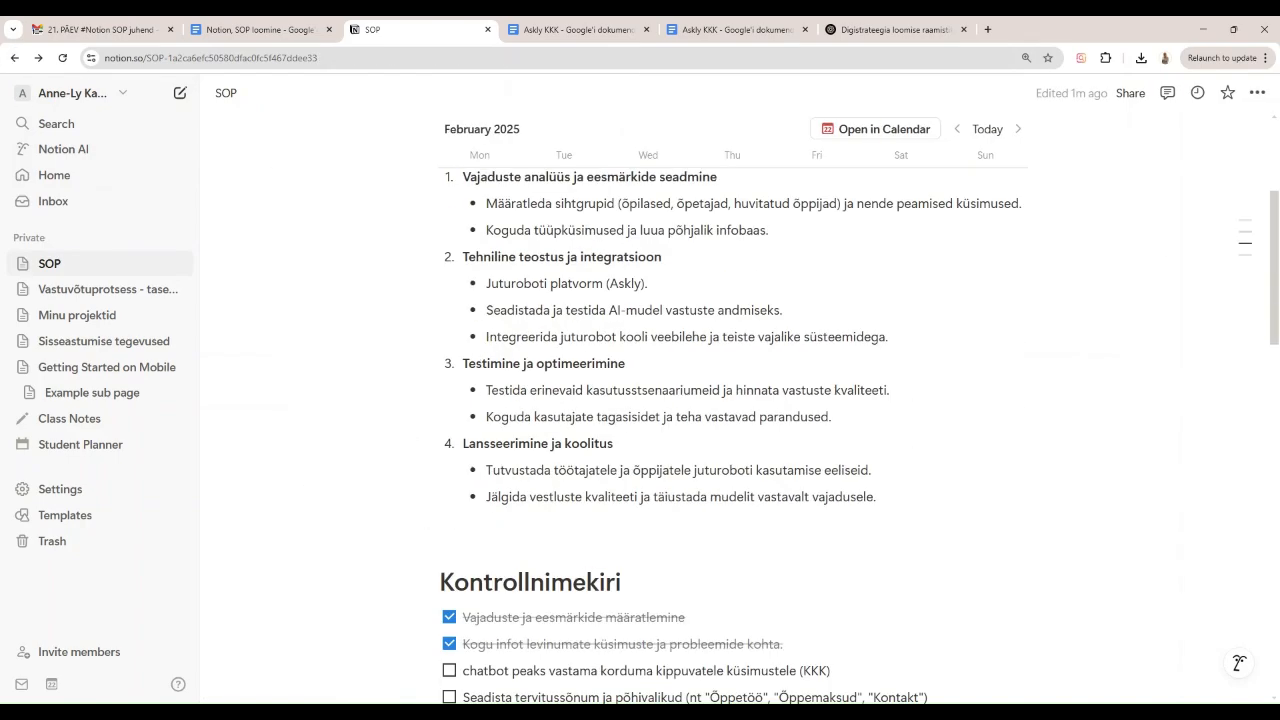
{"action": "scroll", "coordinate": [398, 404], "scroll_direction": "down", "scroll_amount": 3}
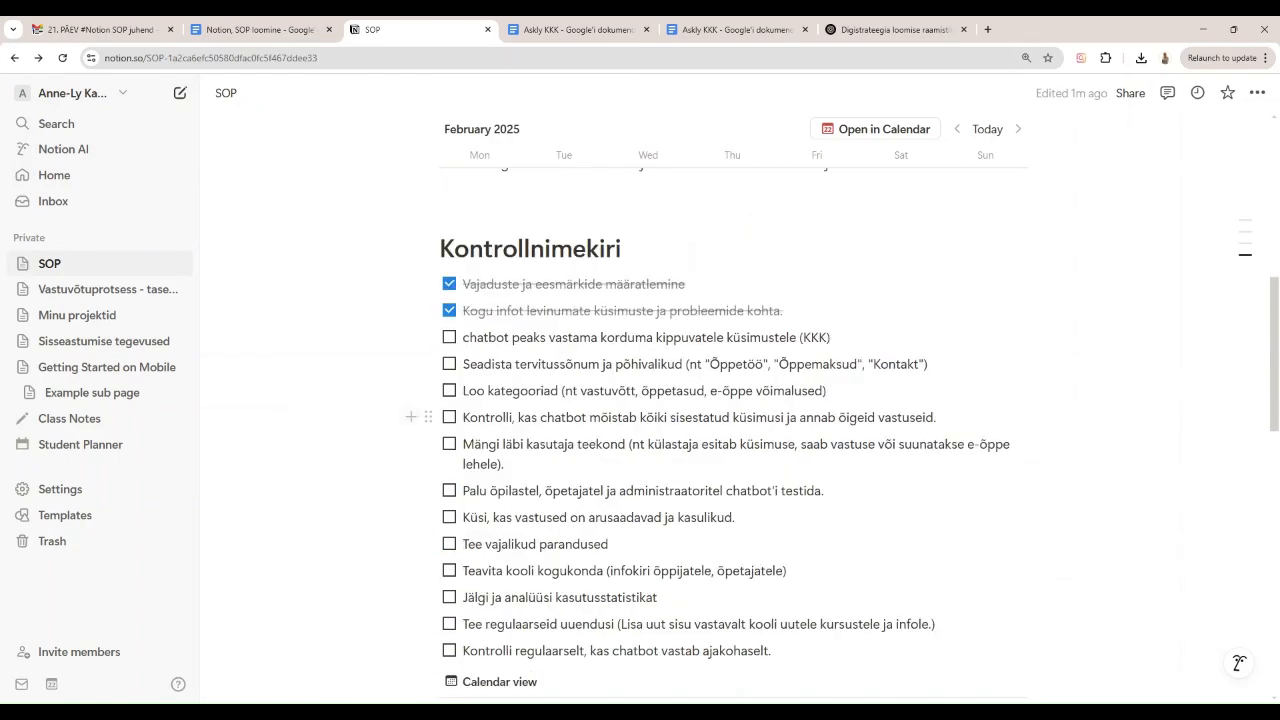
{"action": "left_click", "coordinate": [449, 337]}
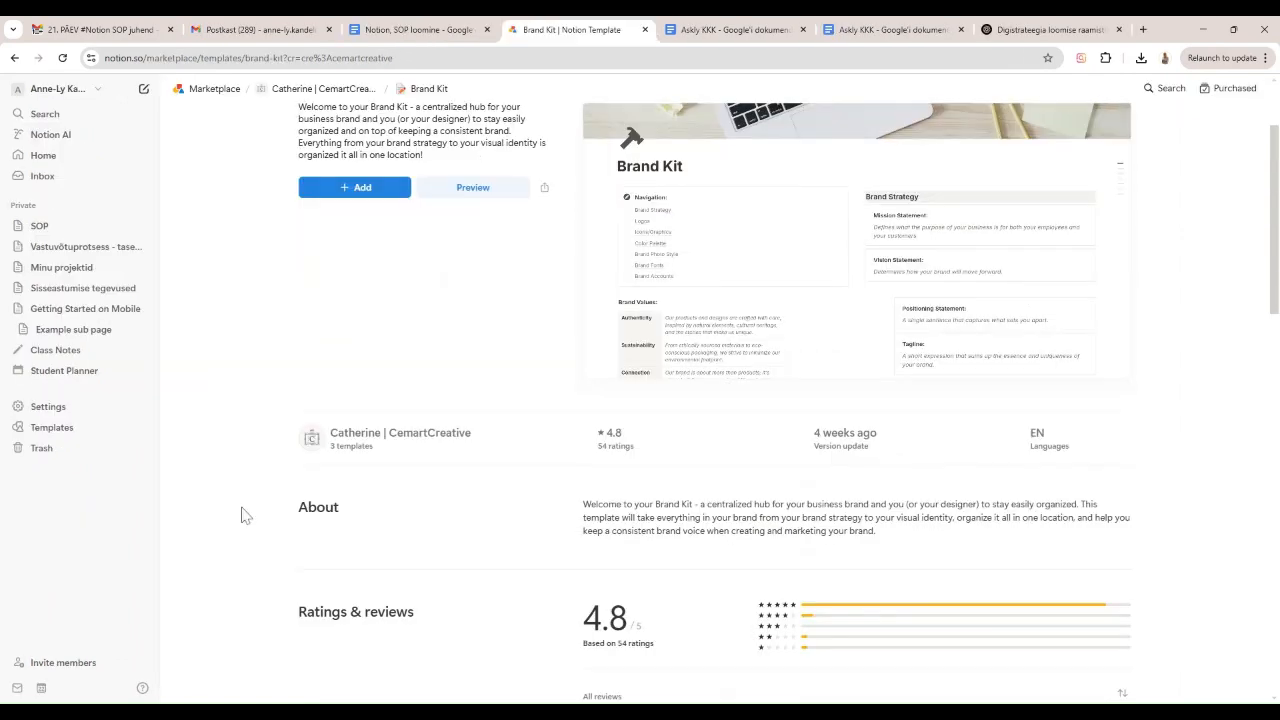
Look through the Brand Kit template's description, reviews and category details in the Notion marketplace.
{"action": "scroll", "coordinate": [241, 515], "scroll_direction": "down", "scroll_amount": 2}
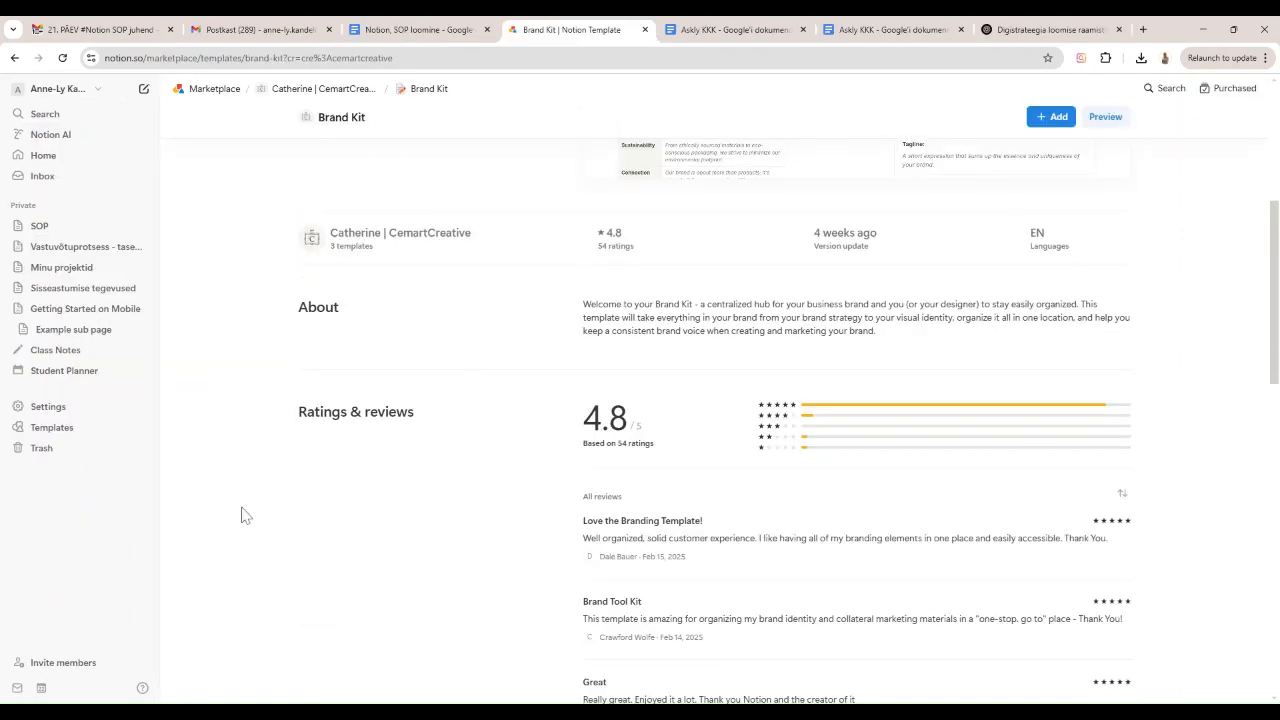
{"action": "scroll", "coordinate": [241, 515], "scroll_direction": "down", "scroll_amount": 5}
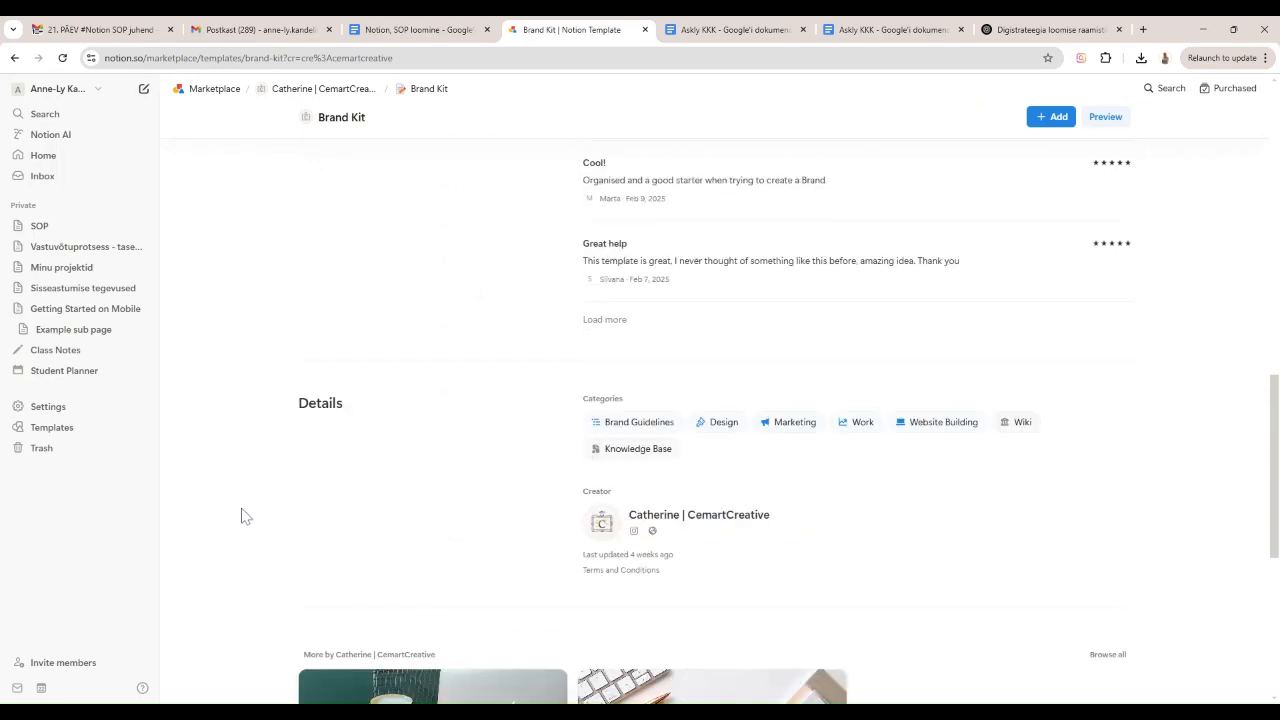
{"action": "scroll", "coordinate": [241, 515], "scroll_direction": "down", "scroll_amount": 3}
{"action": "scroll", "coordinate": [241, 515], "scroll_direction": "up", "scroll_amount": 7}
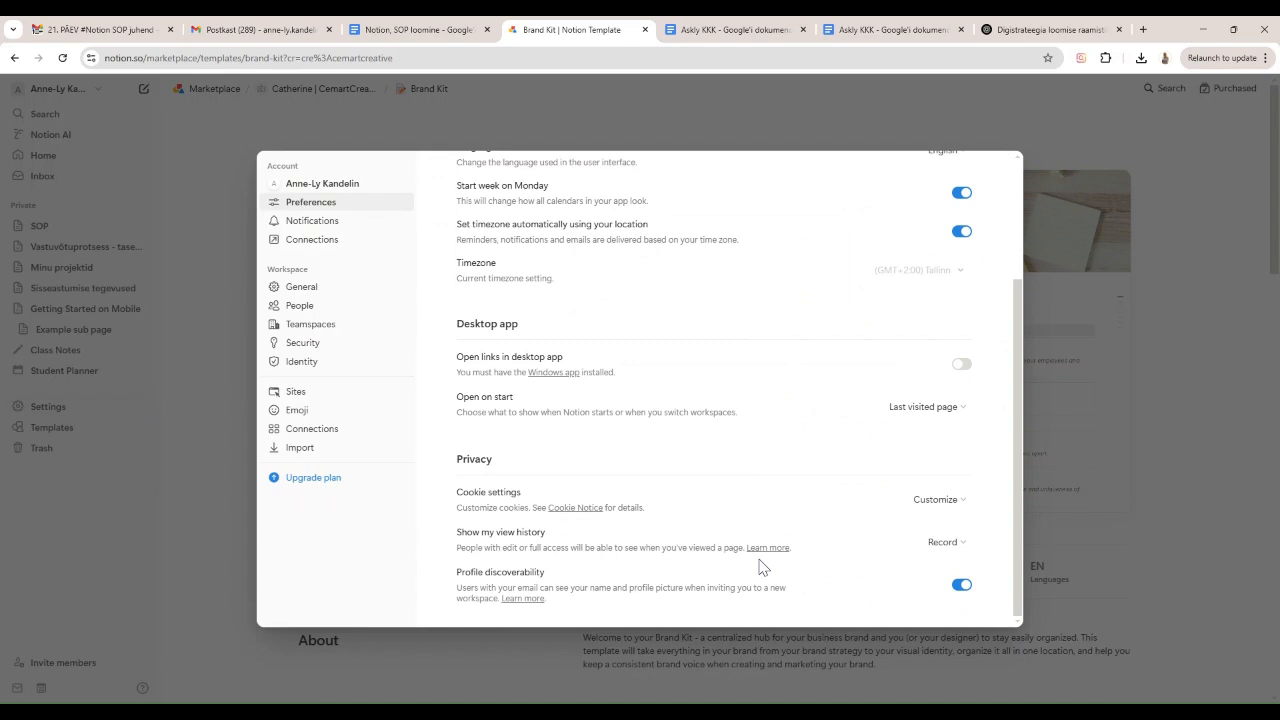
Draft a workspace member invitation with the colleague's email, review the available role options, and close it without sending.
{"action": "scroll", "coordinate": [760, 566], "scroll_direction": "up", "scroll_amount": 3}
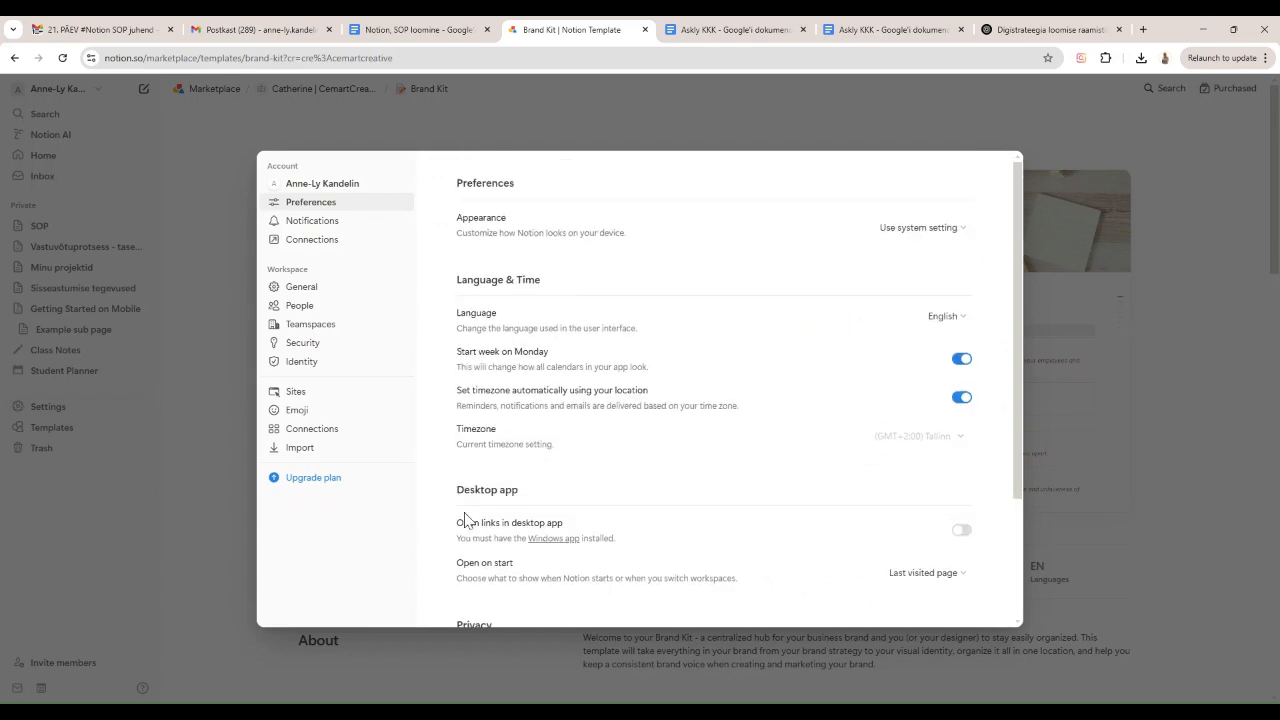
{"action": "left_click", "coordinate": [308, 310]}
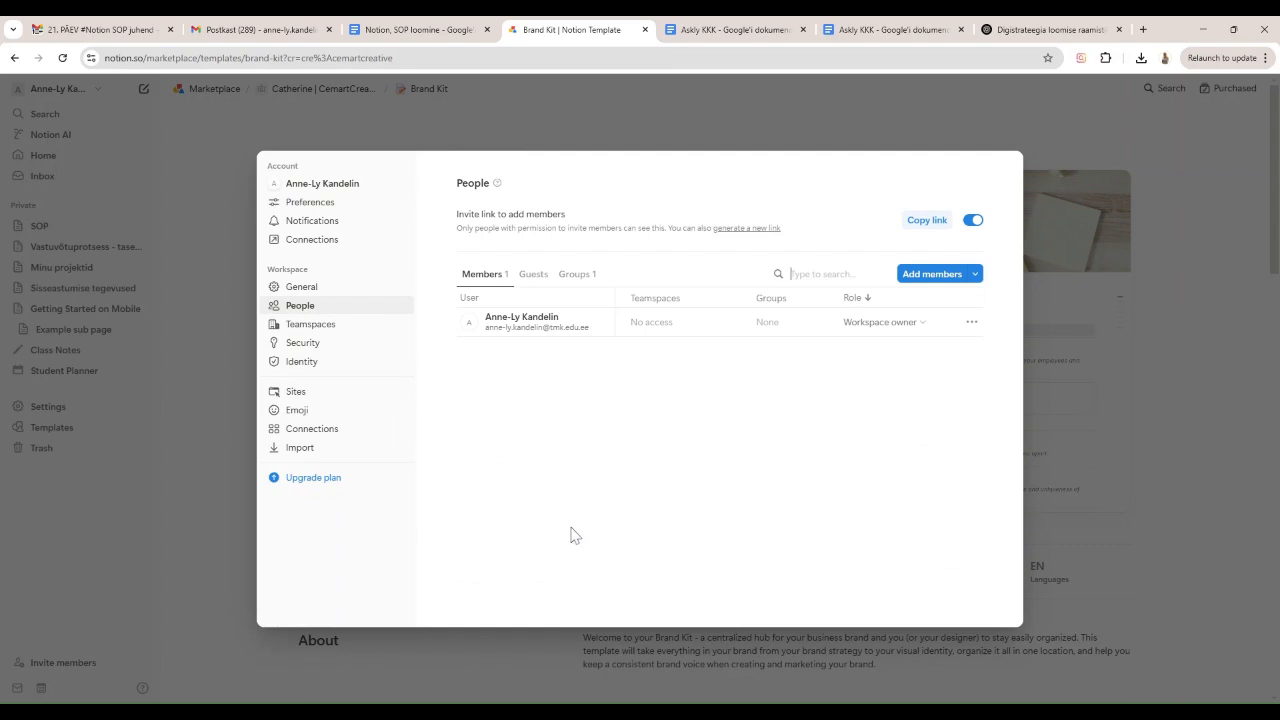
{"action": "left_click", "coordinate": [935, 276]}
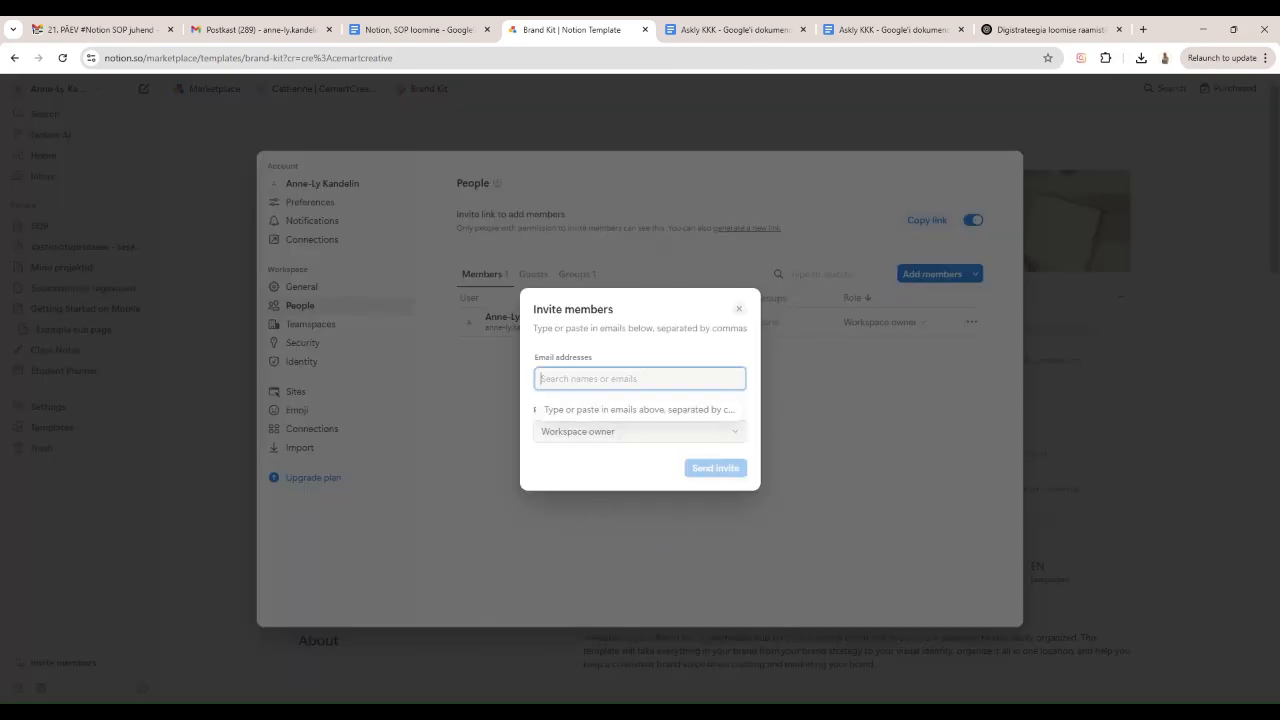
{"action": "key", "text": "ctrl+v"}
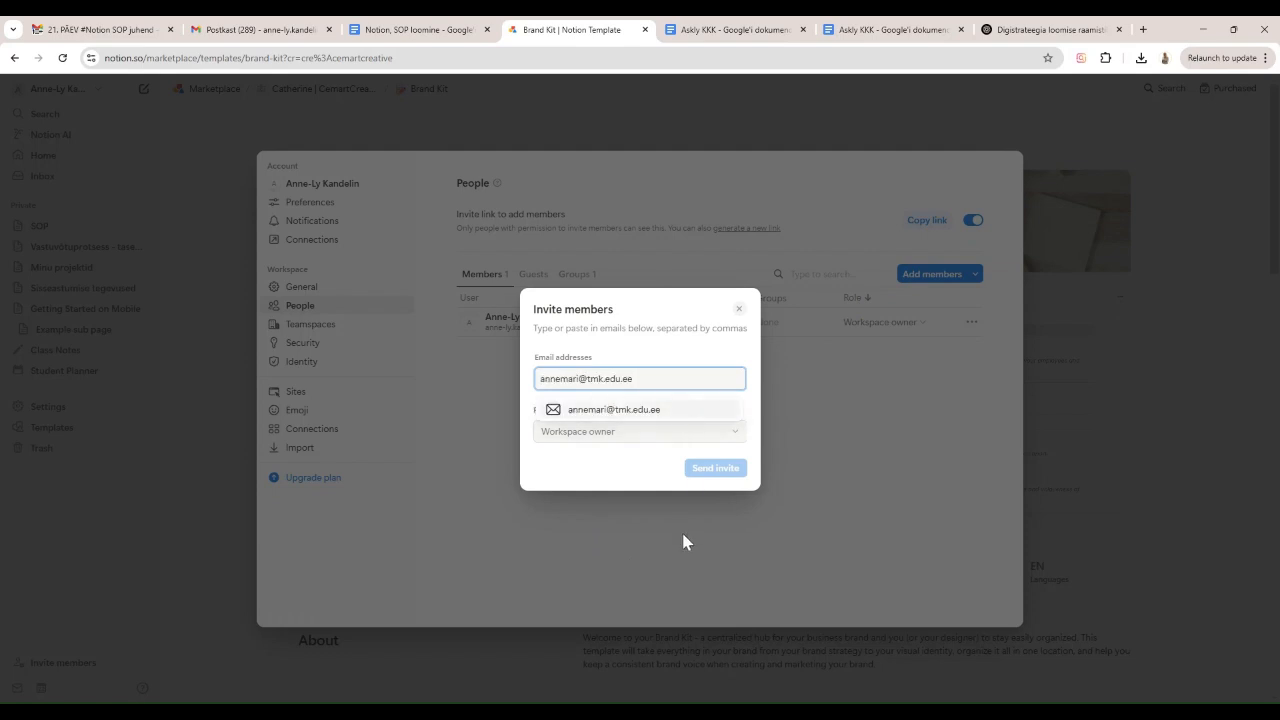
{"action": "left_click", "coordinate": [659, 412]}
{"action": "left_click", "coordinate": [605, 486]}
{"action": "left_click", "coordinate": [609, 435]}
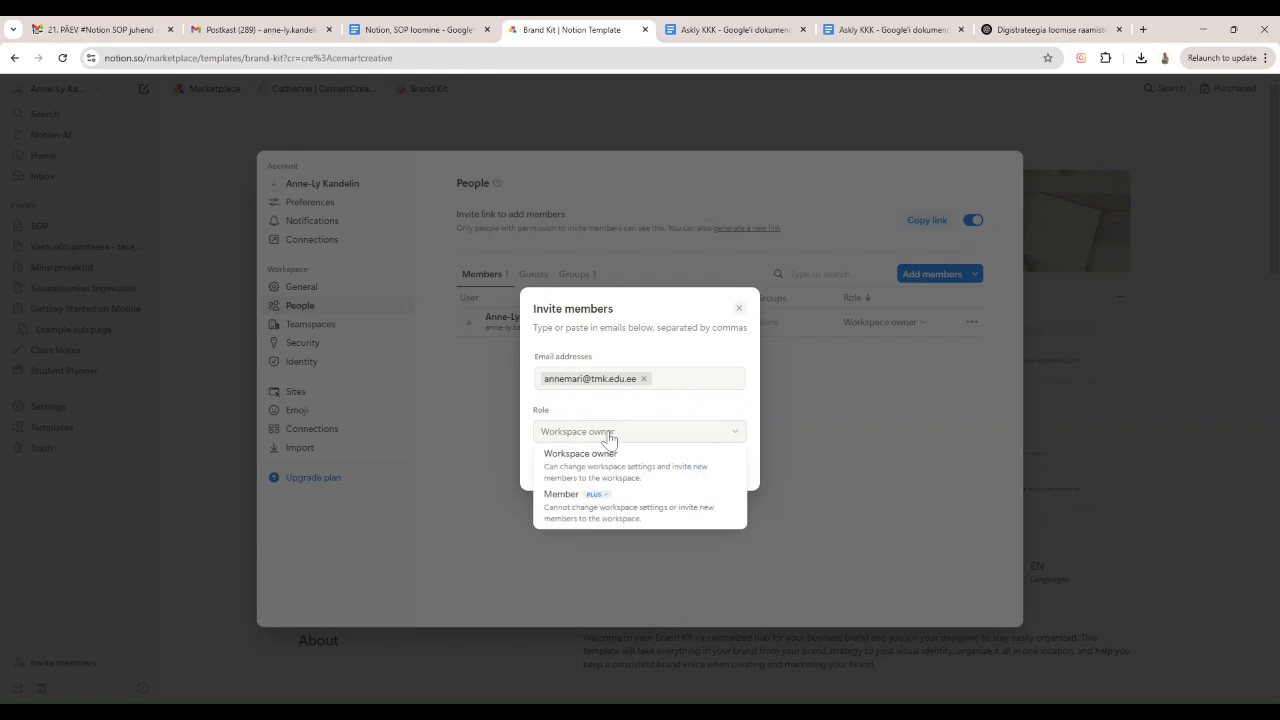
{"action": "mouse_move", "coordinate": [654, 514]}
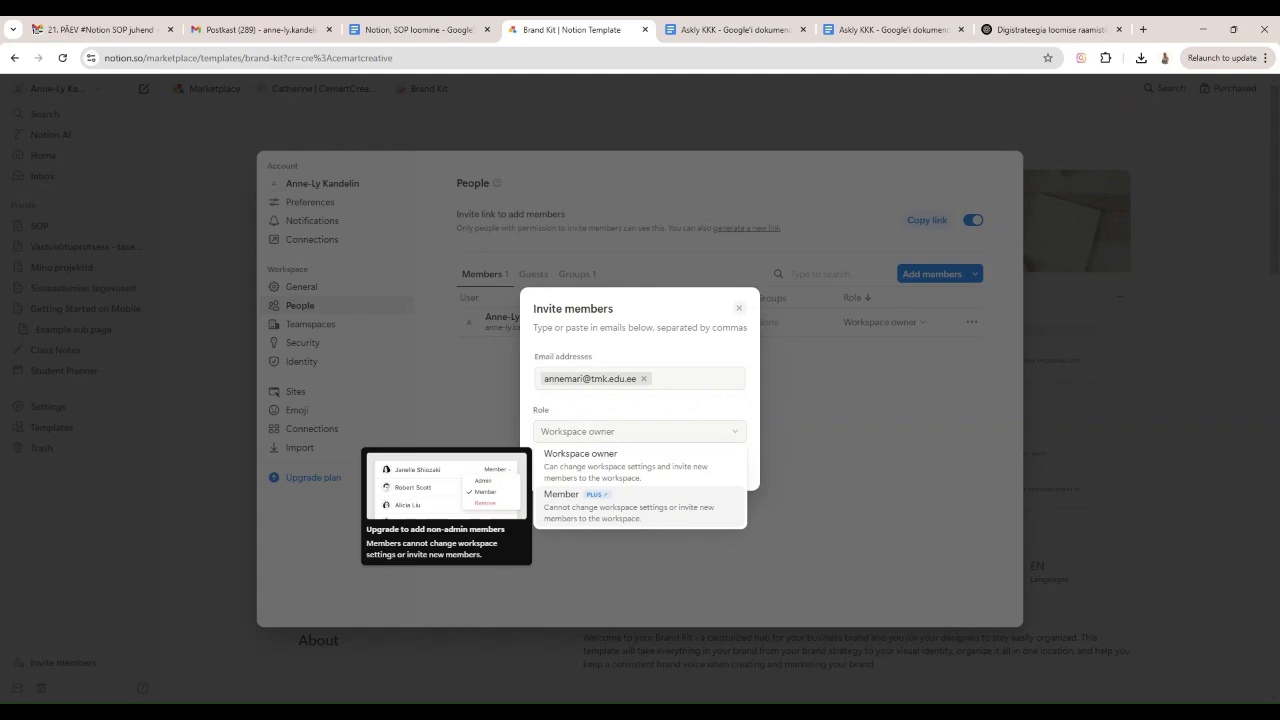
{"action": "left_click", "coordinate": [747, 553]}
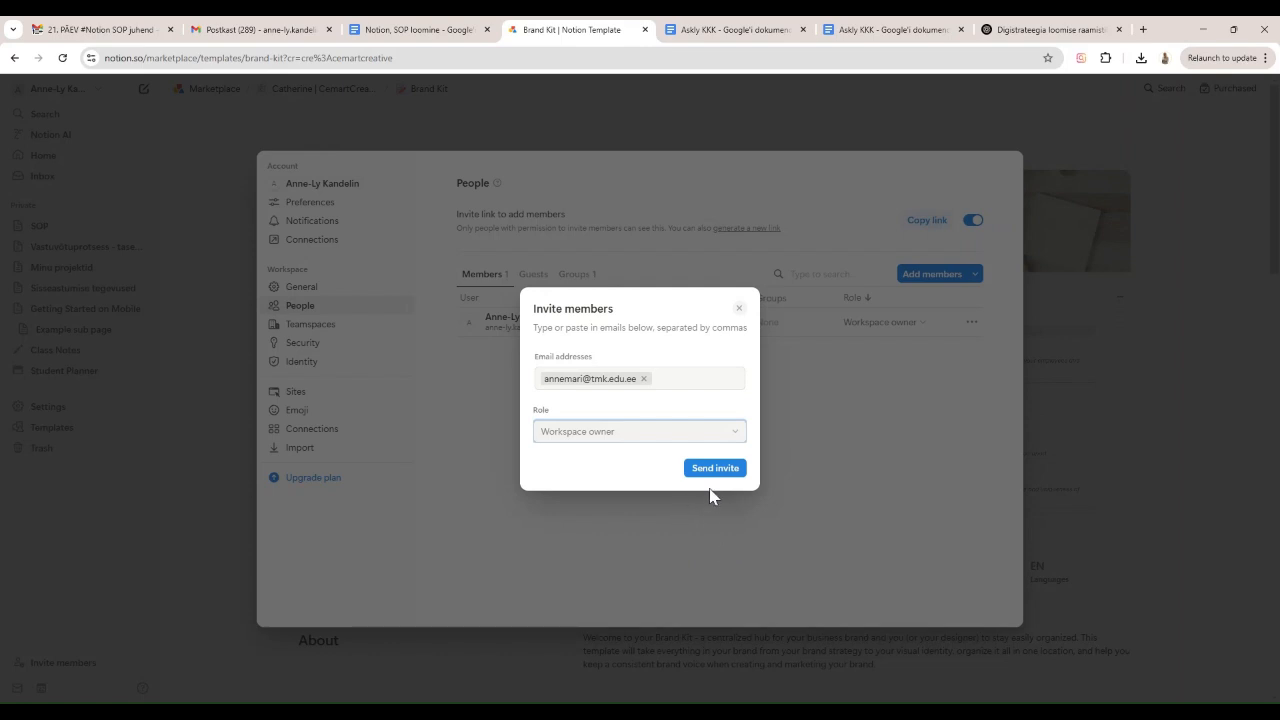
{"action": "left_click", "coordinate": [739, 308]}
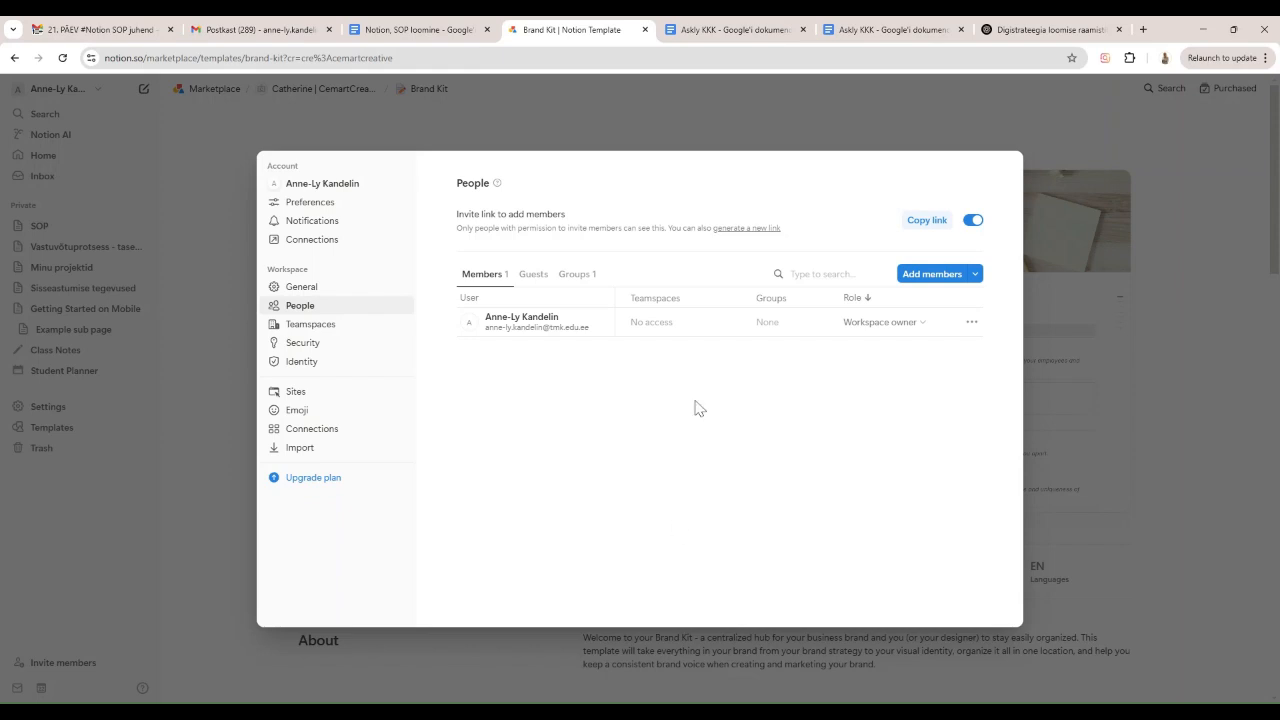
Create the juturobot teamspace, check the role options for invitees, and skip inviting people.
{"action": "left_click", "coordinate": [576, 276]}
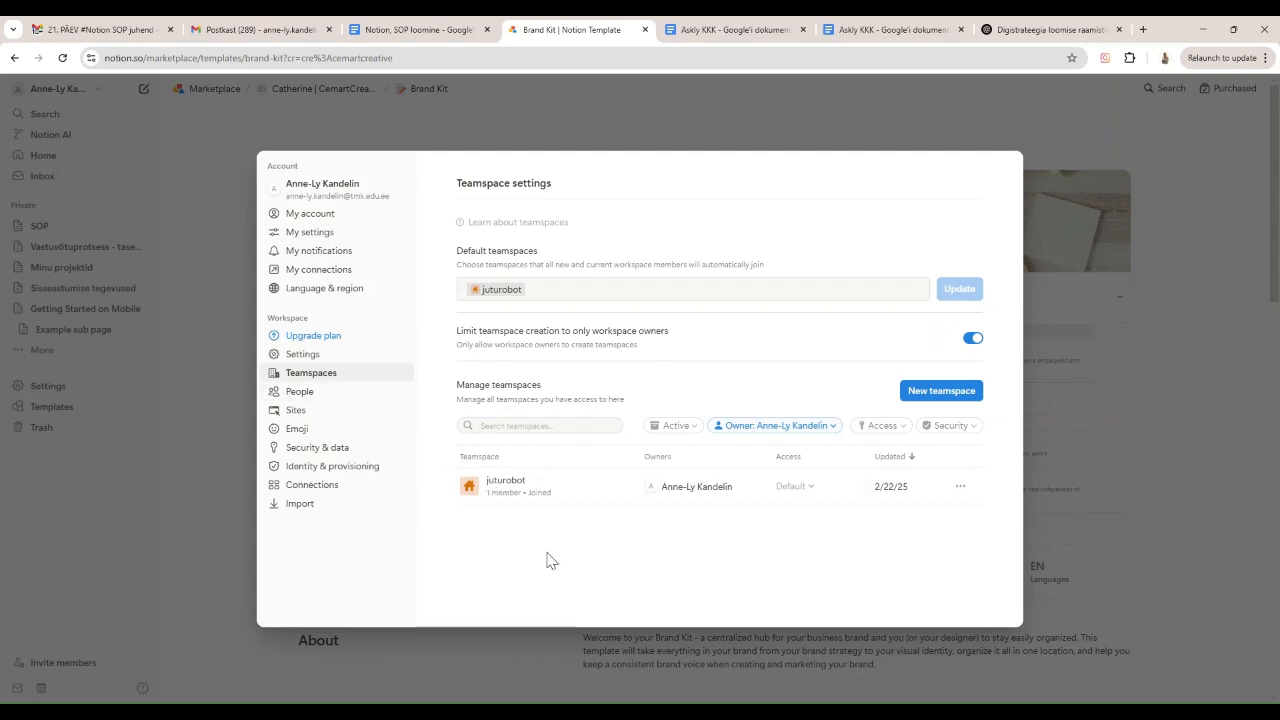
{"action": "left_click", "coordinate": [928, 395]}
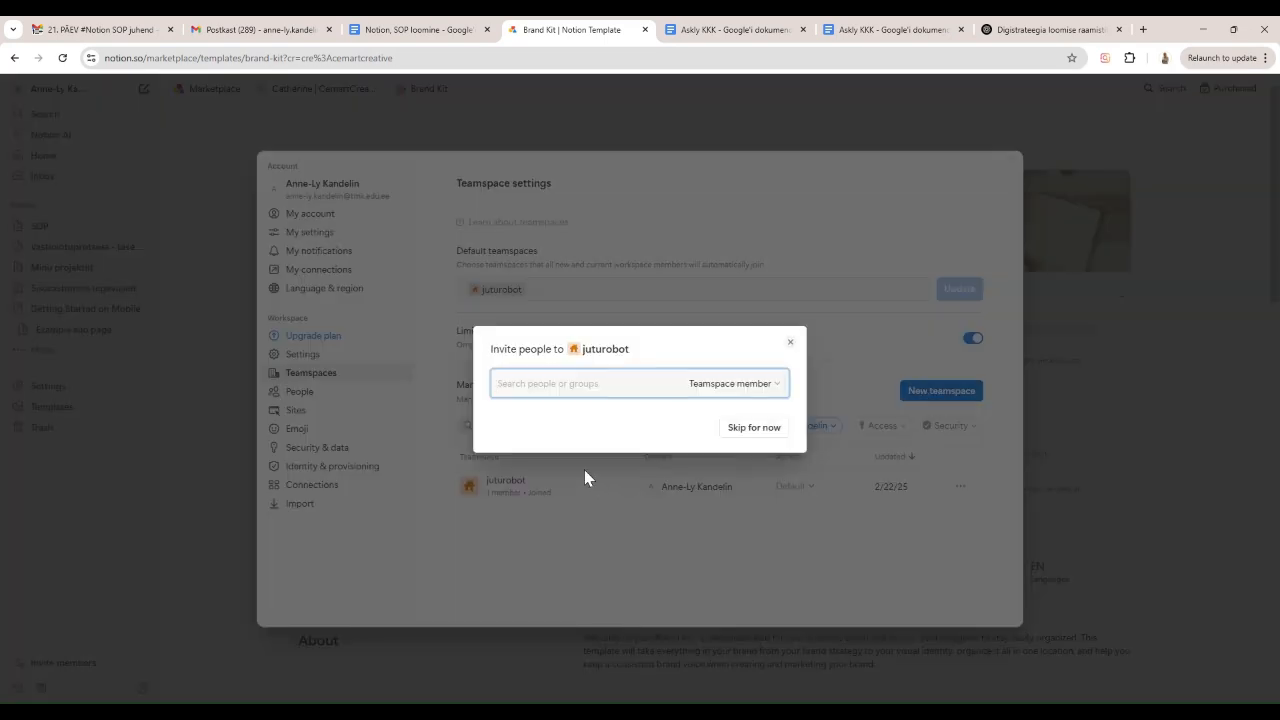
{"action": "left_click", "coordinate": [771, 385]}
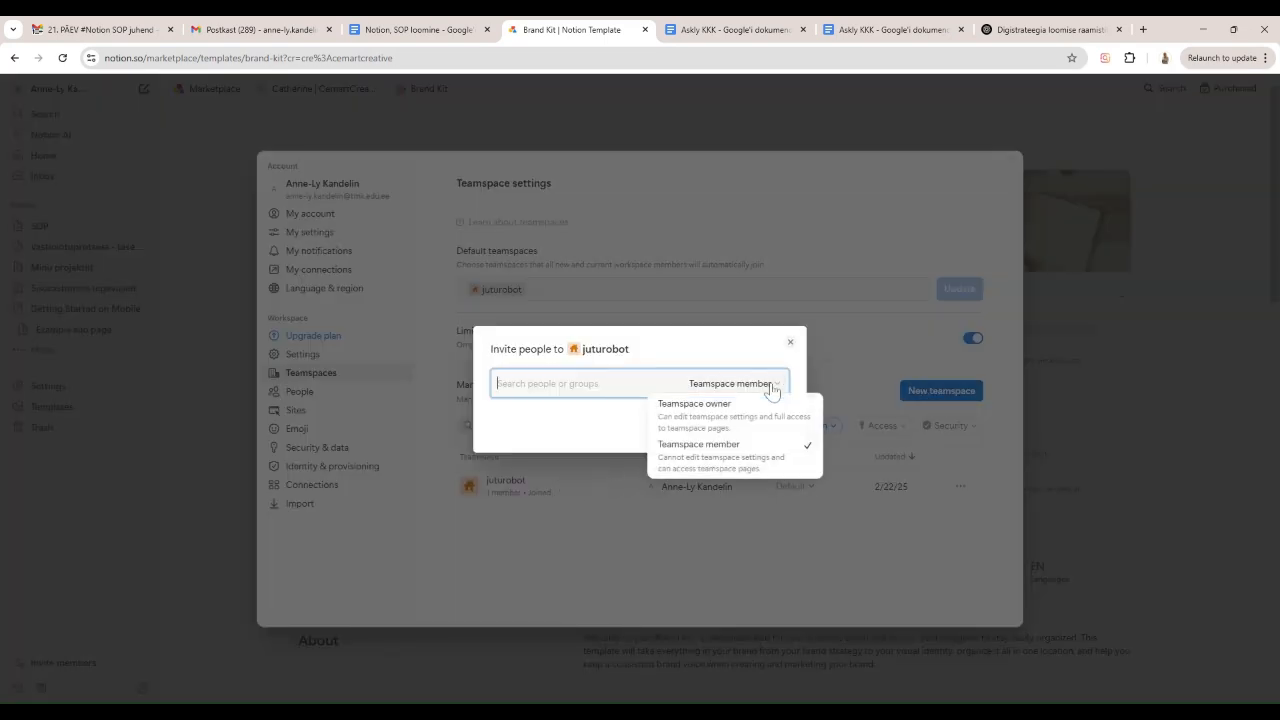
{"action": "left_click", "coordinate": [537, 385]}
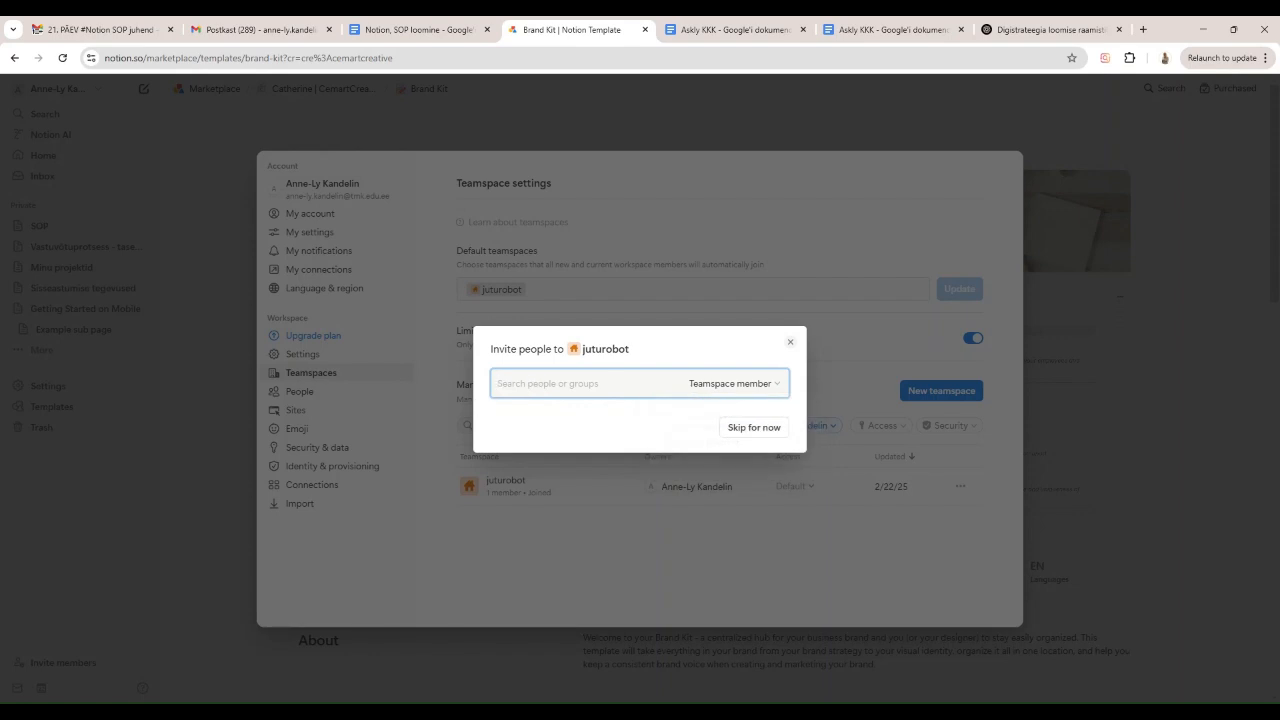
{"action": "left_click", "coordinate": [745, 430]}
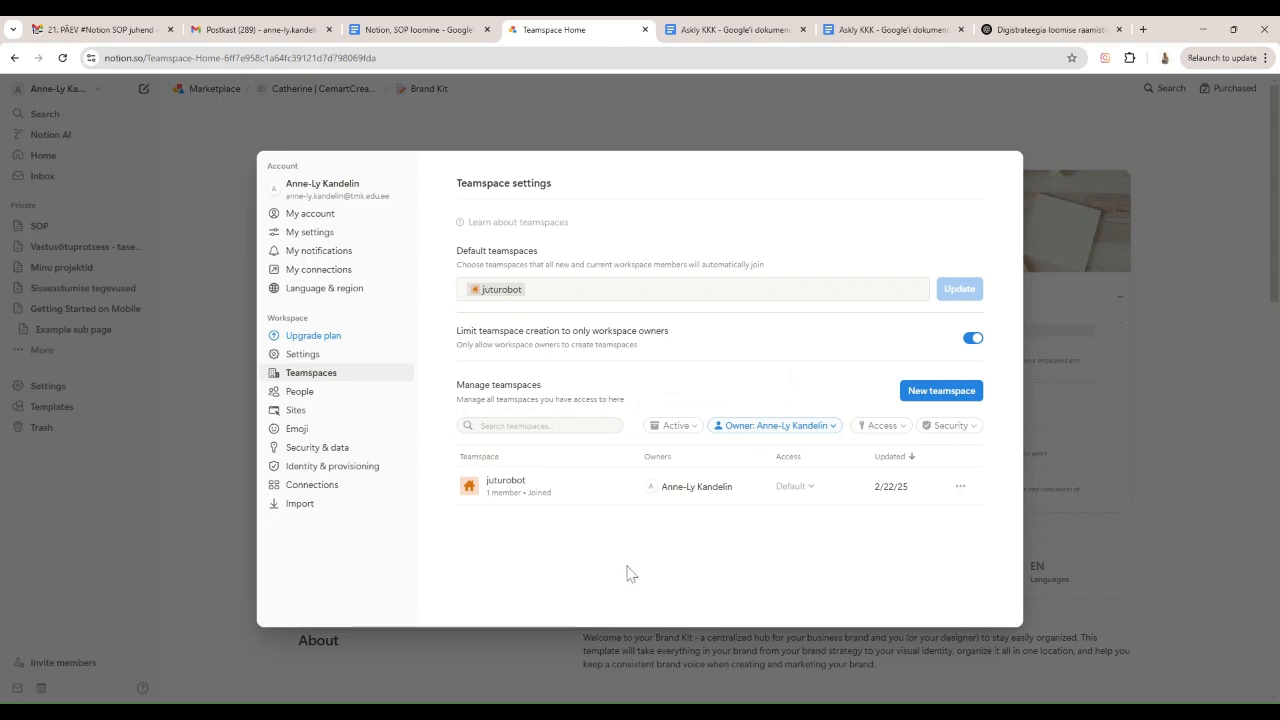
Review the juturobot teamspace's members and permissions, view its invitation form, and return to the teamspace overview.
{"action": "left_click", "coordinate": [509, 498]}
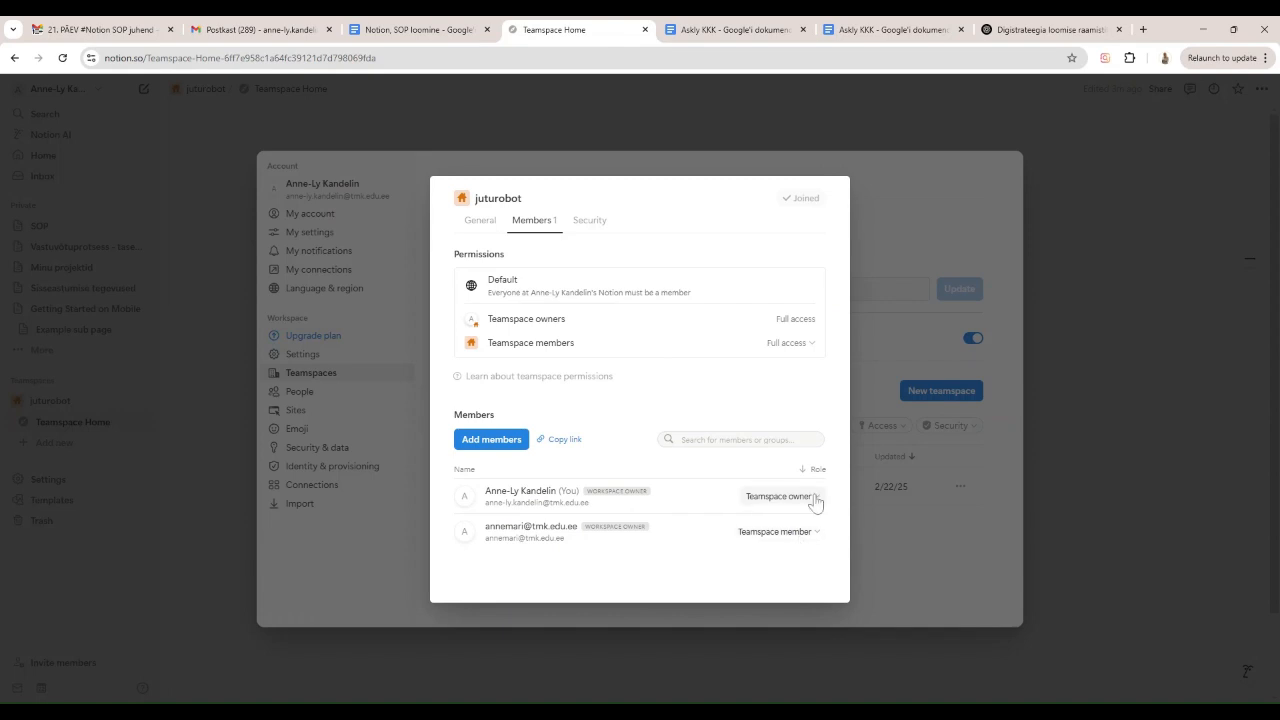
{"action": "left_click", "coordinate": [478, 440]}
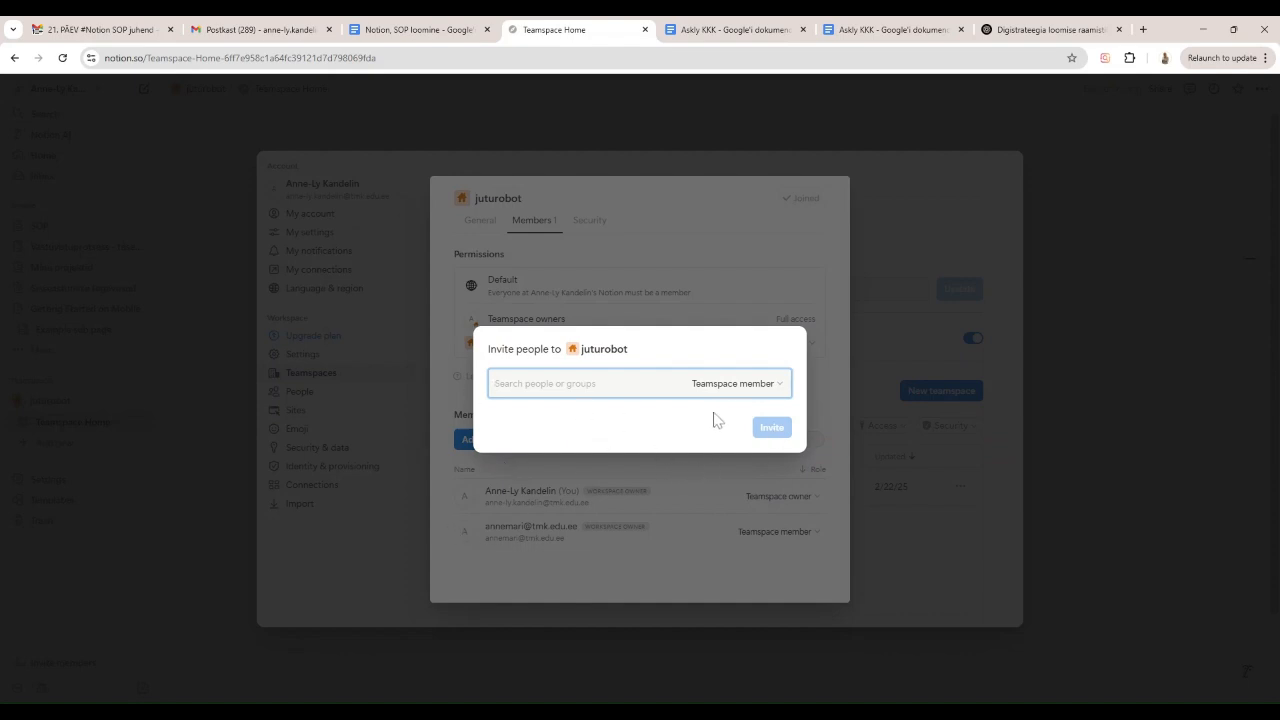
{"action": "key", "text": "Escape"}
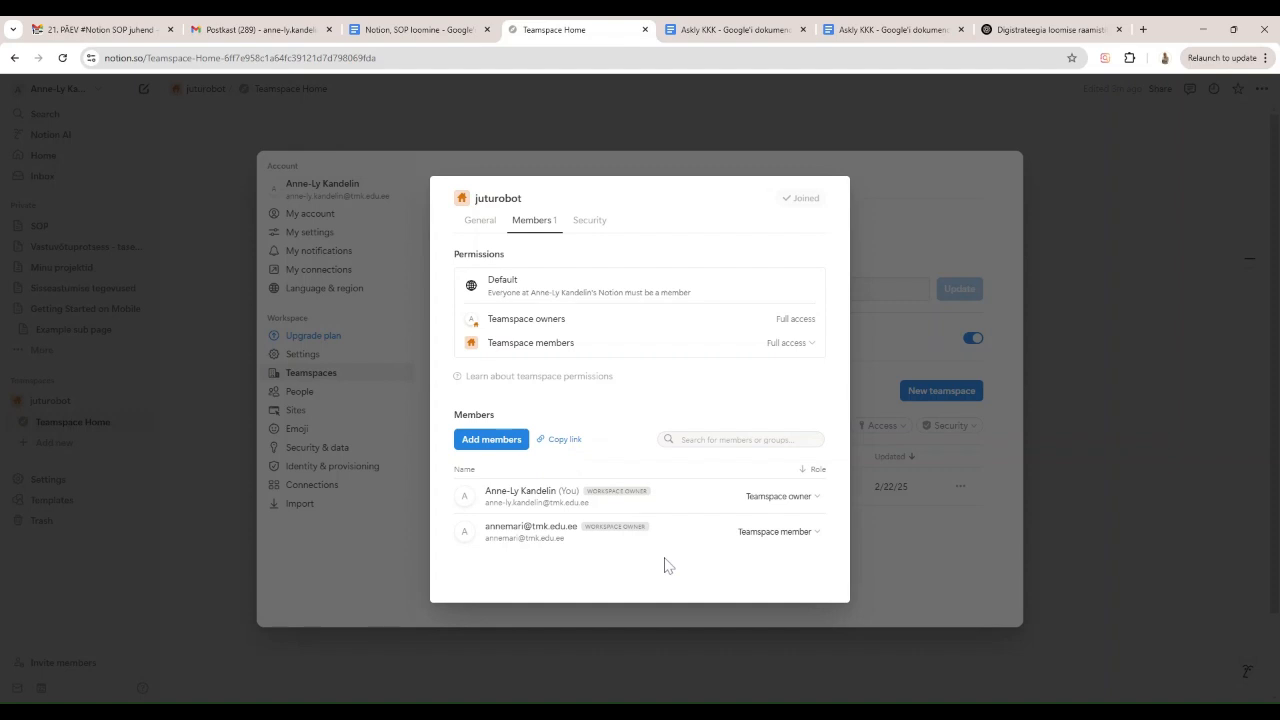
{"action": "key", "text": "Escape"}
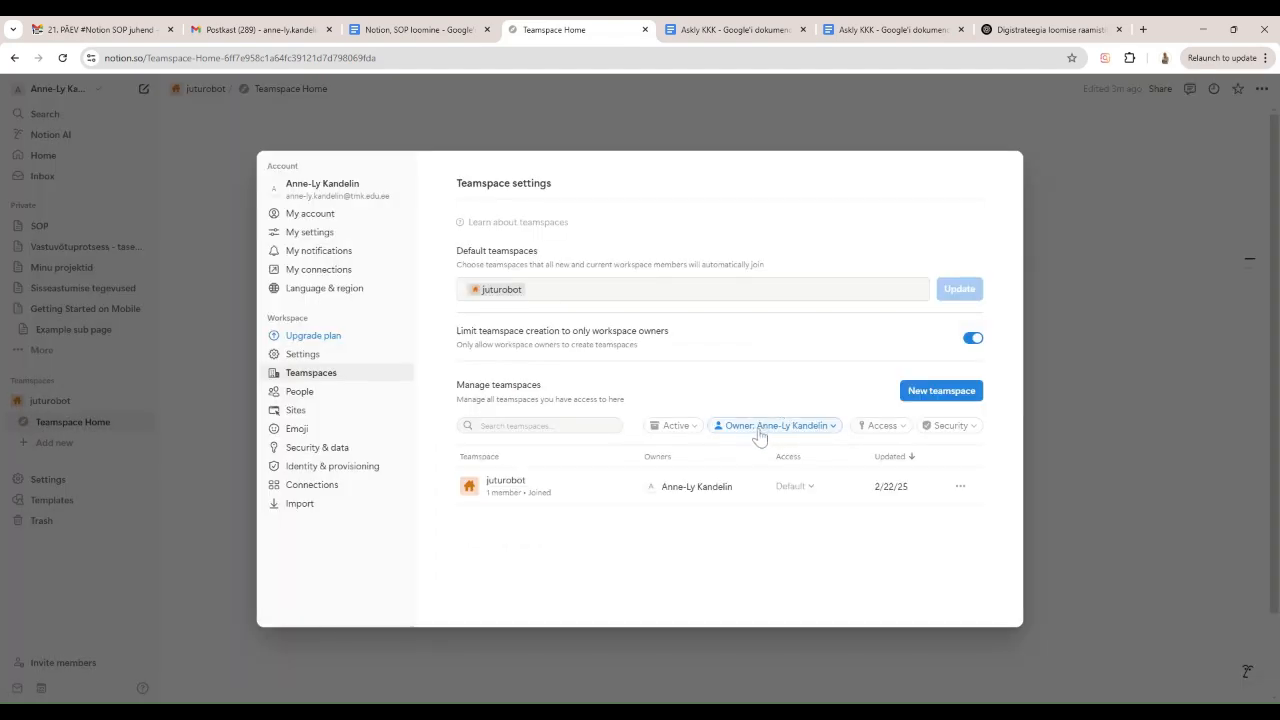
Check the teamspace list's owner filter and the management options for juturobot, and open its teamspace settings.
{"action": "left_click", "coordinate": [830, 428]}
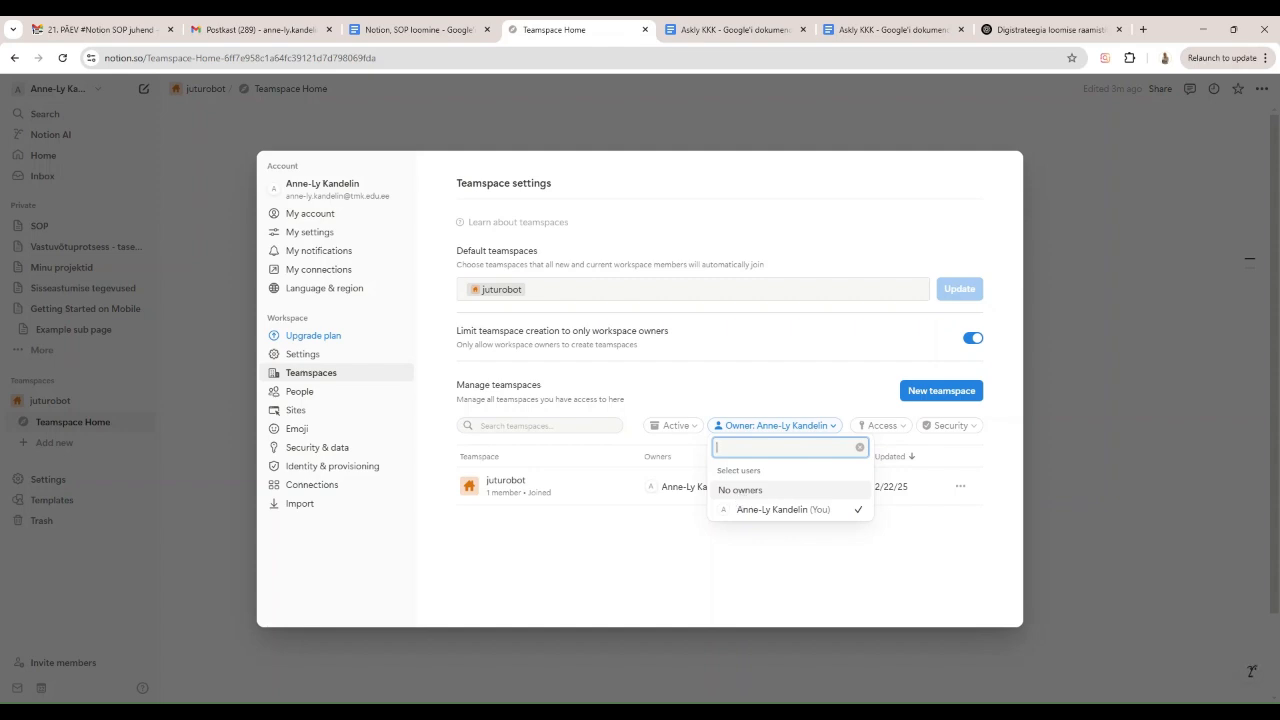
{"action": "key", "text": "Escape"}
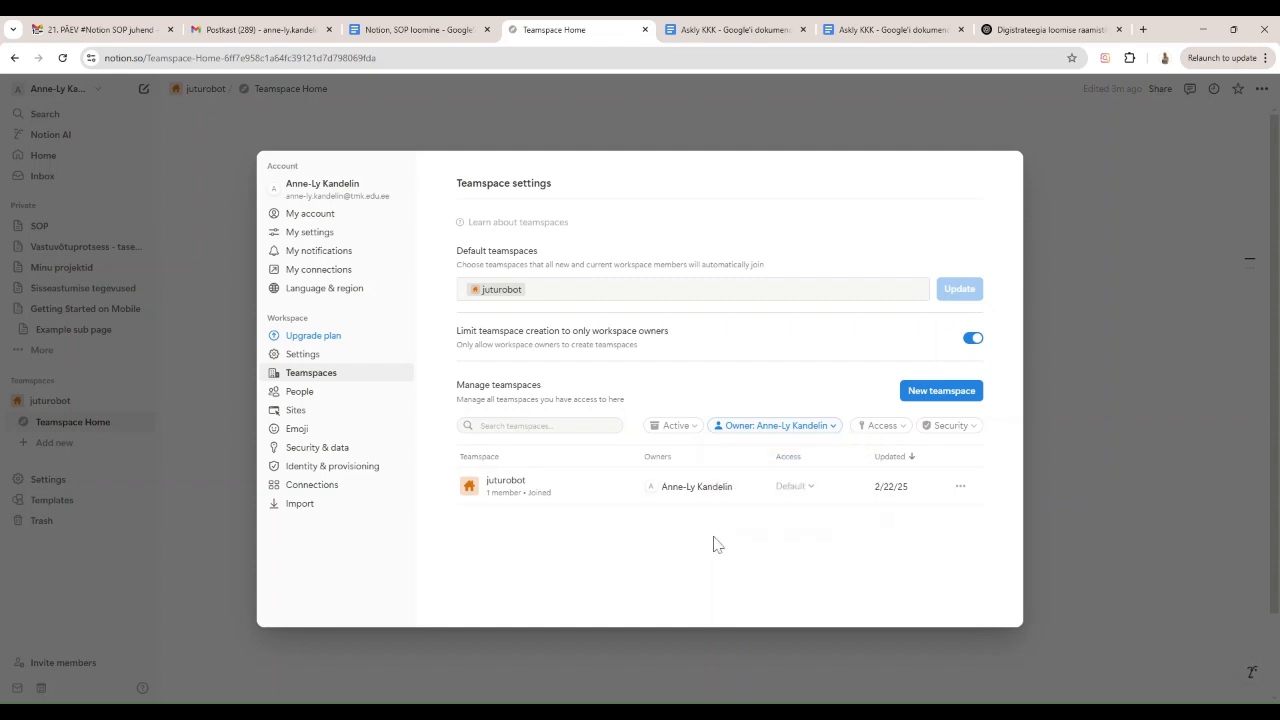
{"action": "left_click", "coordinate": [961, 487]}
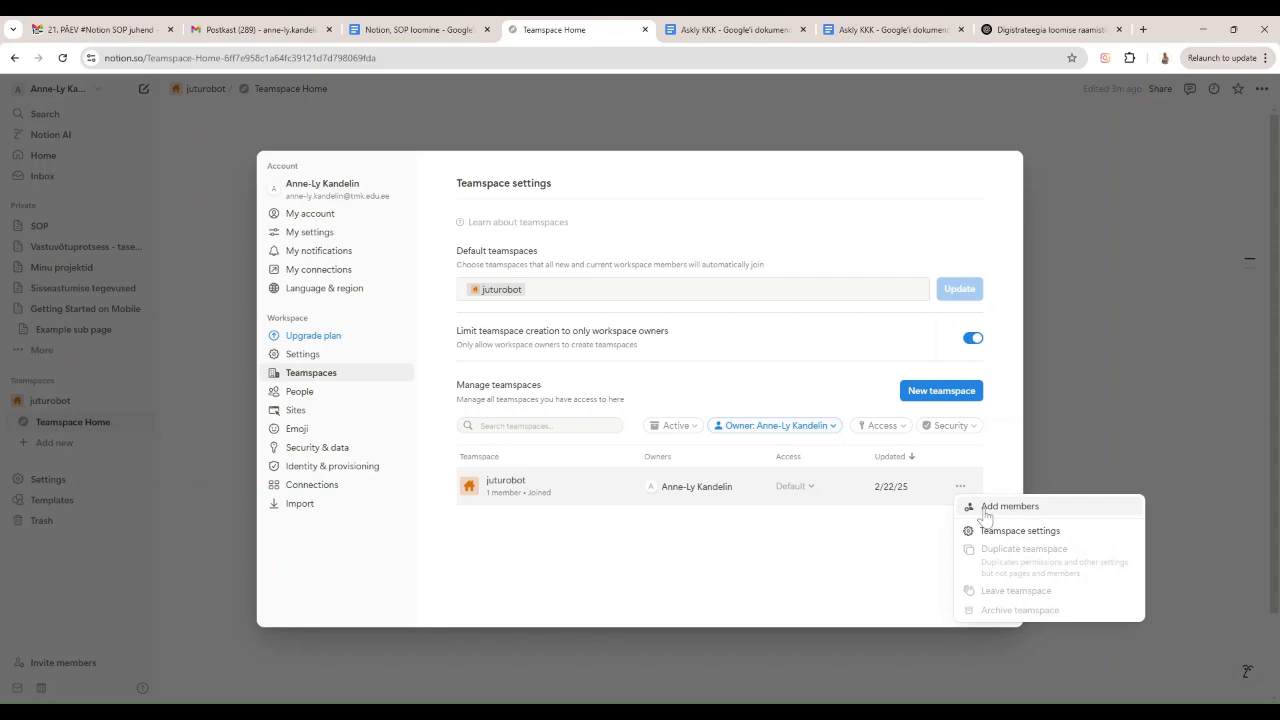
{"action": "left_click", "coordinate": [987, 534]}
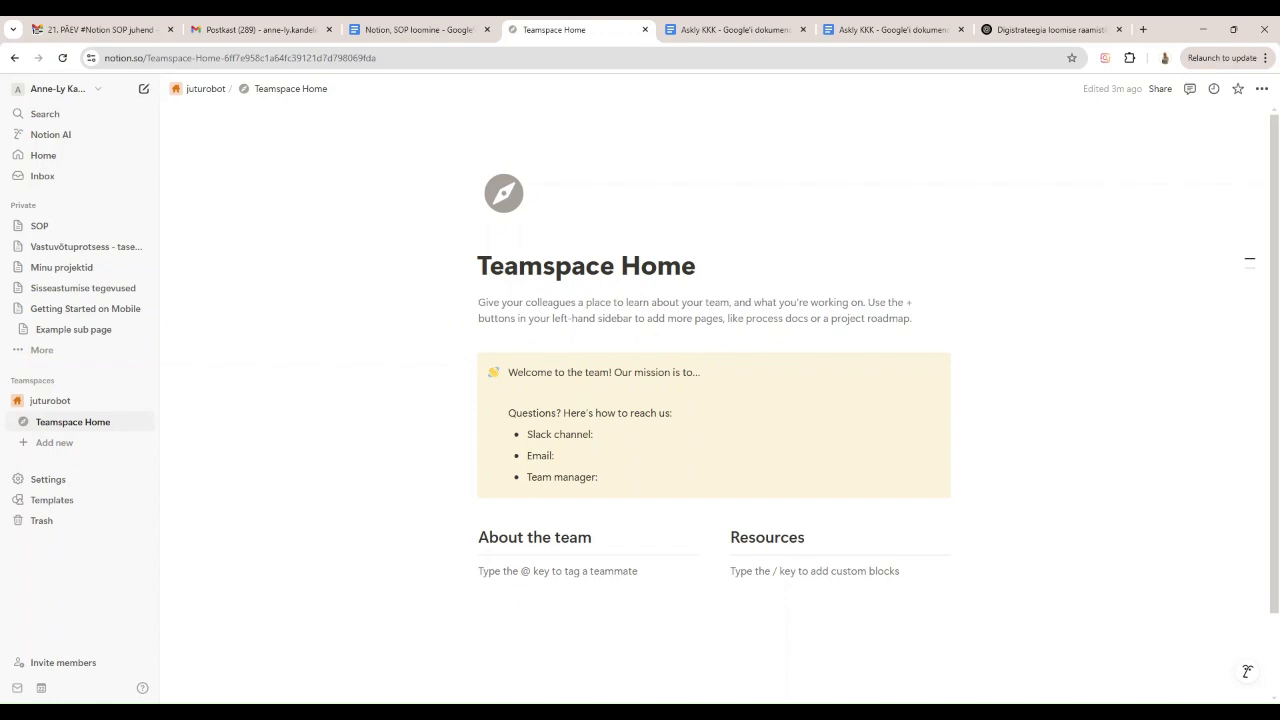
Look over the Teamspace Home page and open the choices for adding new content to the juturobot teamspace.
{"action": "scroll", "coordinate": [714, 400], "scroll_direction": "down", "scroll_amount": 1}
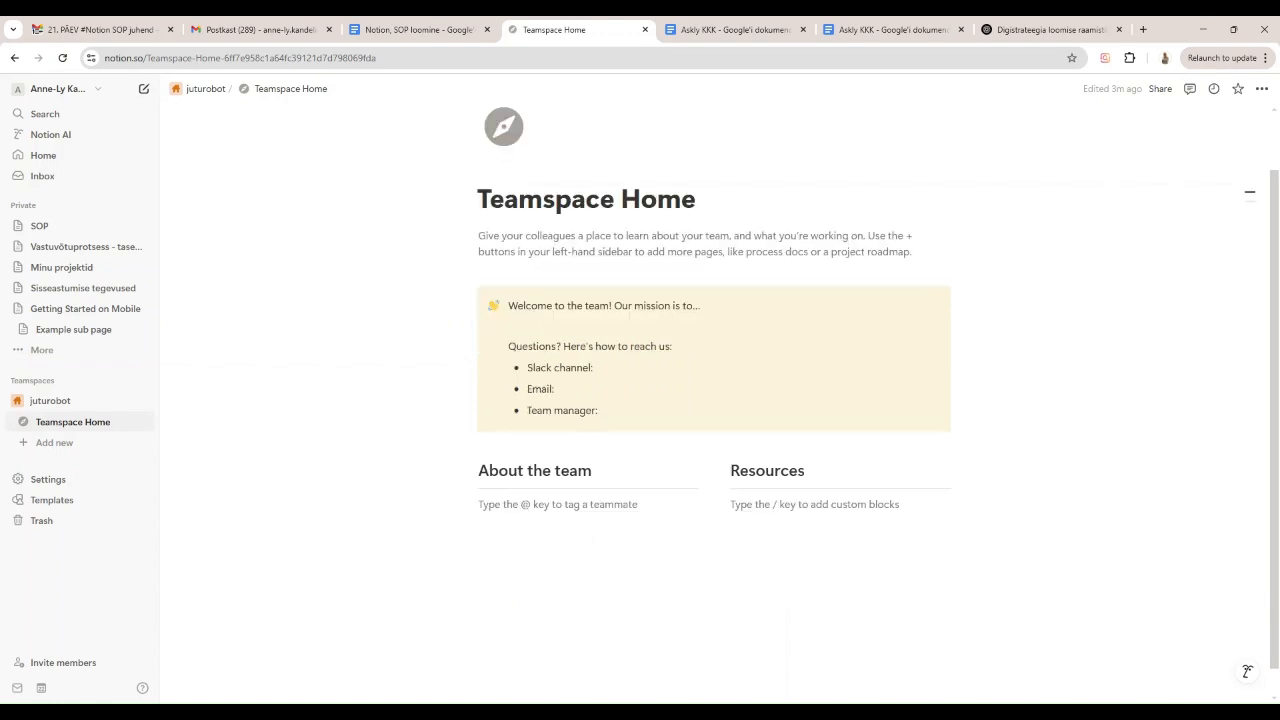
{"action": "scroll", "coordinate": [714, 400], "scroll_direction": "up", "scroll_amount": 1}
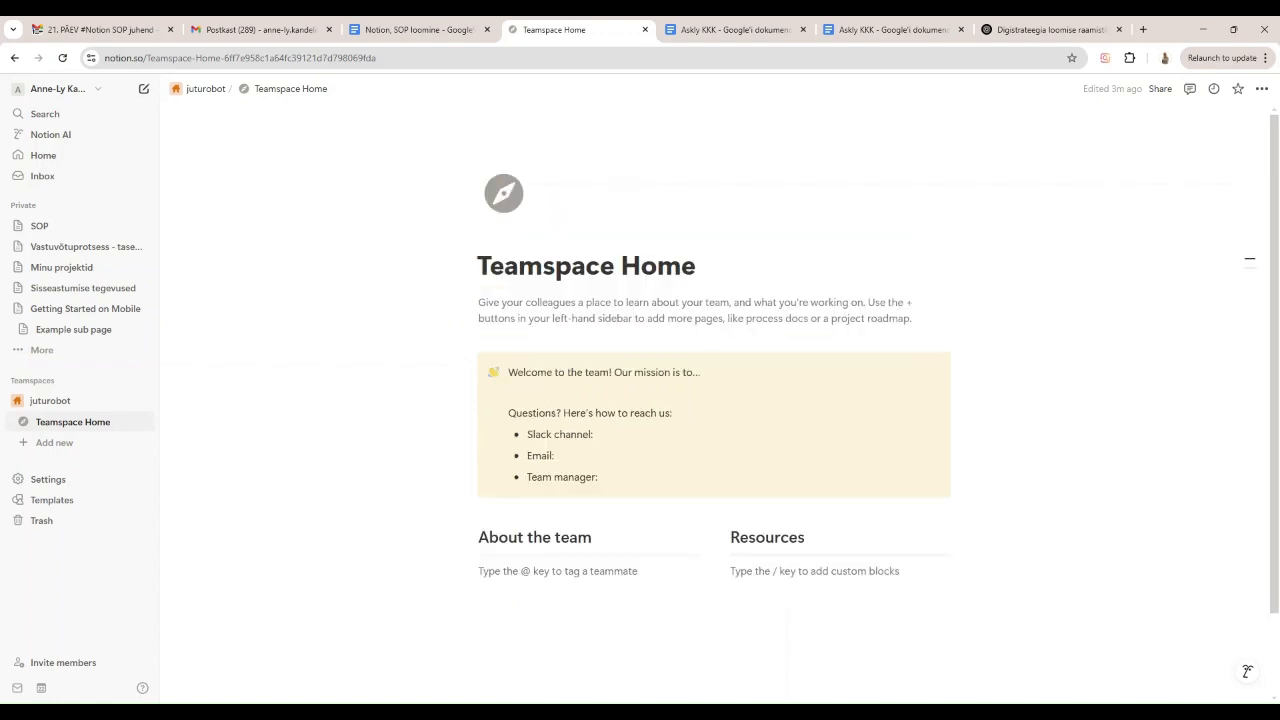
{"action": "left_click", "coordinate": [26, 444]}
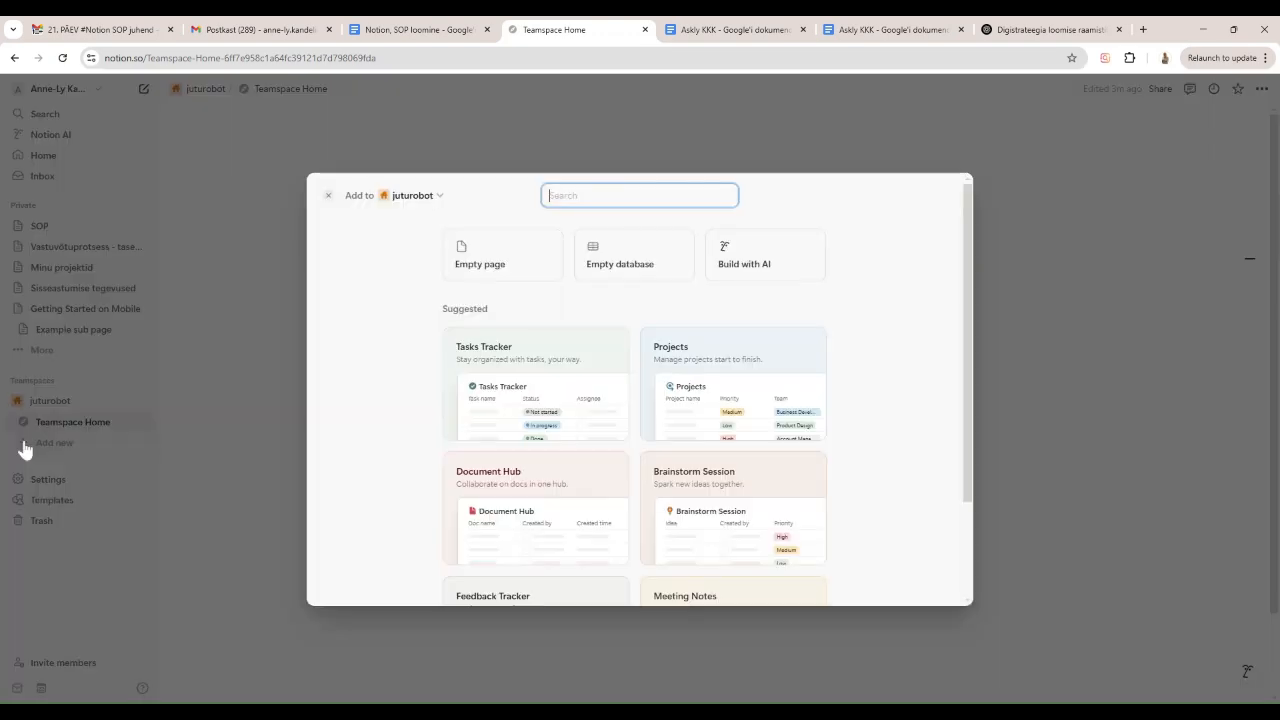